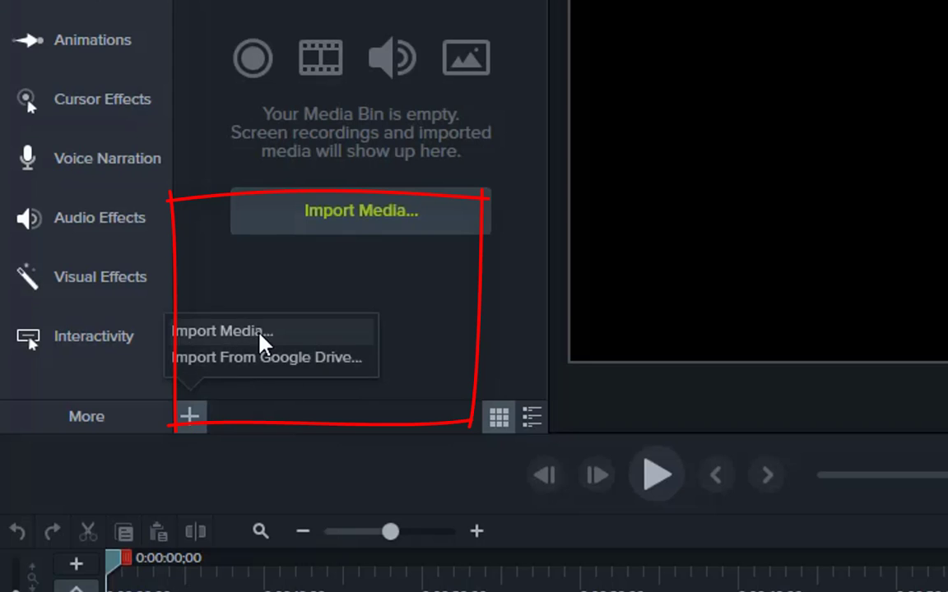
Import the recording Rec 08-29-18.trec into the media bin and place it at the start of Track 3.
{"action": "left_click", "coordinate": [246, 331]}
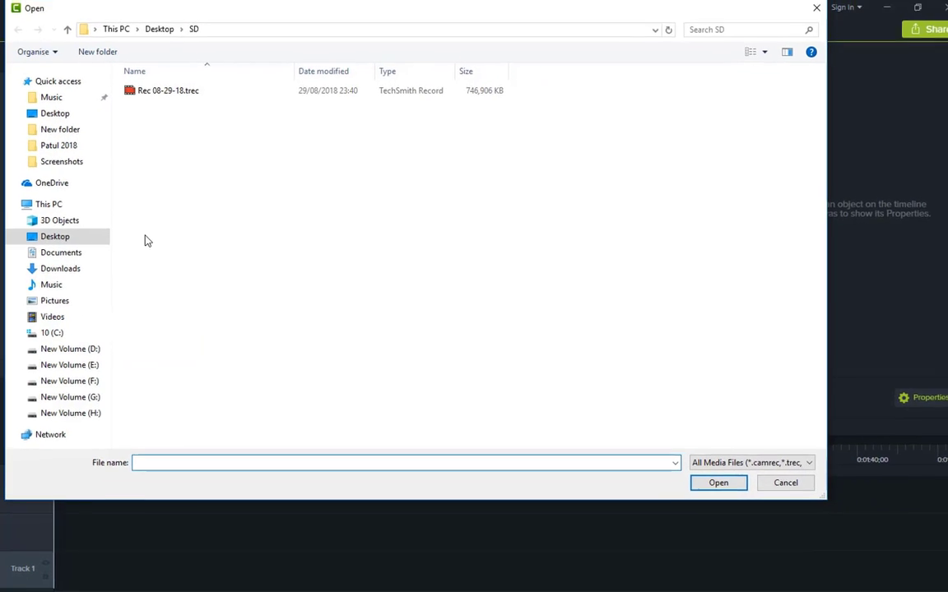
{"action": "left_click", "coordinate": [189, 99]}
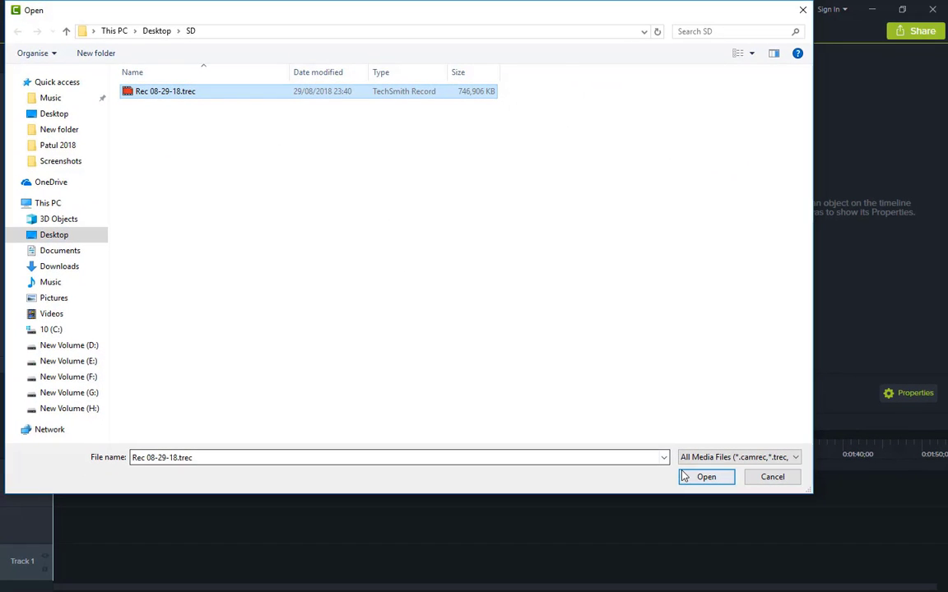
{"action": "left_click", "coordinate": [706, 477]}
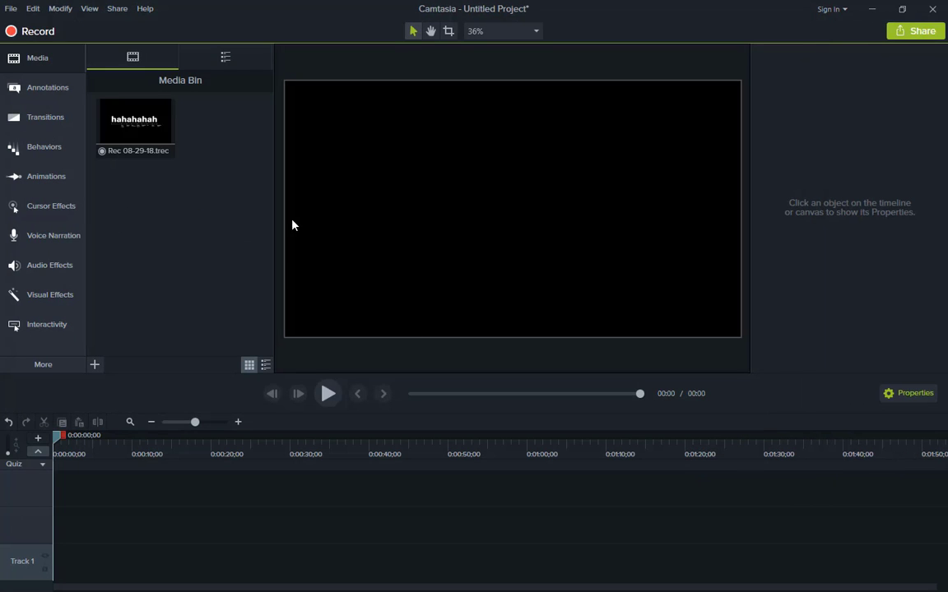
{"action": "left_click", "coordinate": [158, 146]}
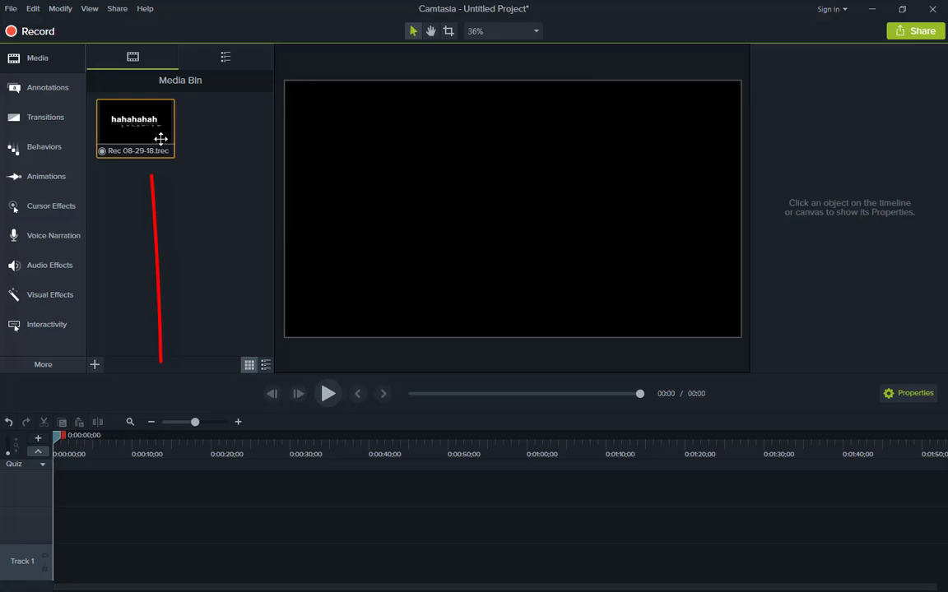
{"action": "left_click_drag", "start_coordinate": [158, 158], "coordinate": [148, 491]}
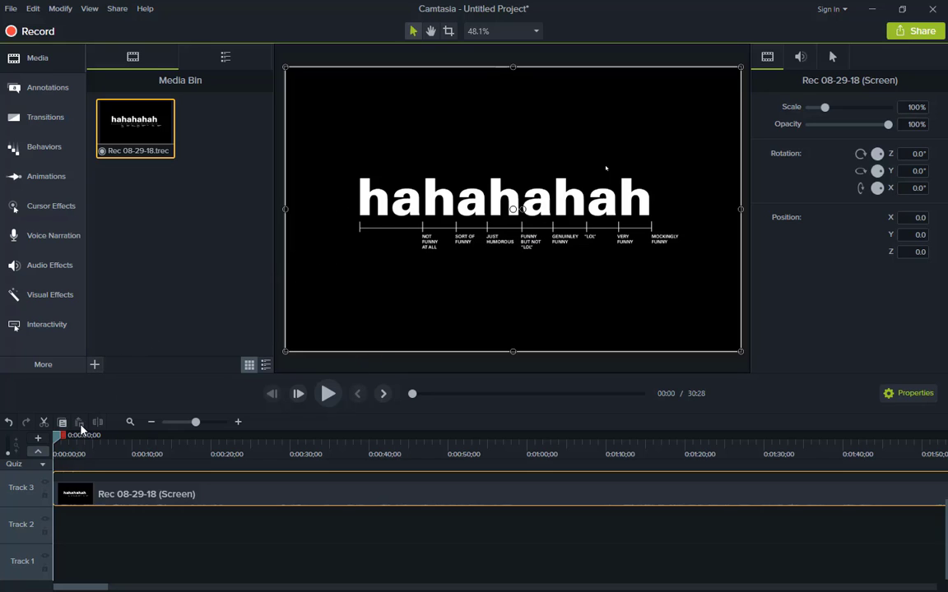
Apply the Cursor Highlight effect to the recording on Track 3 and preview it at about 7 seconds.
{"action": "left_click_drag", "start_coordinate": [56, 441], "coordinate": [172, 444]}
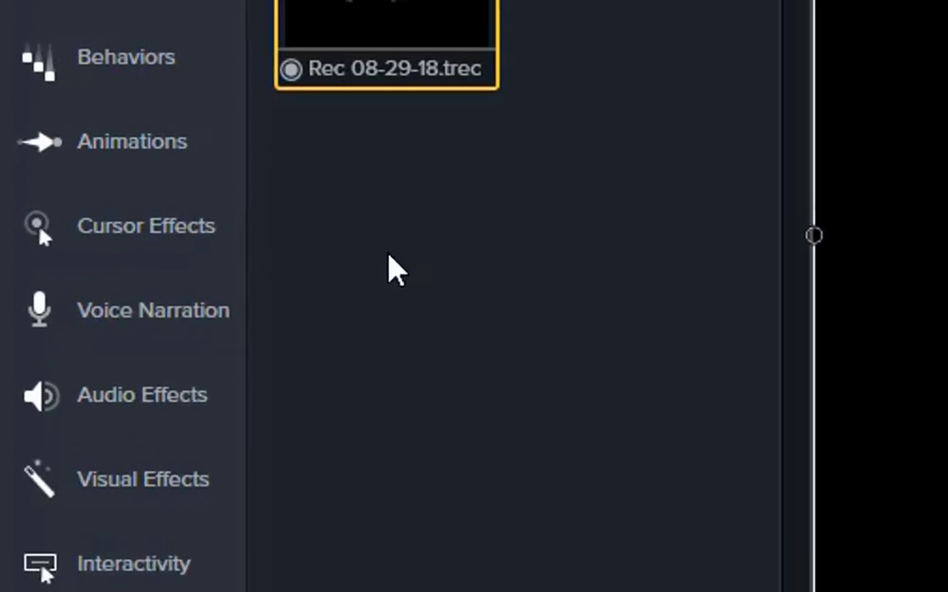
{"action": "left_click", "coordinate": [165, 238]}
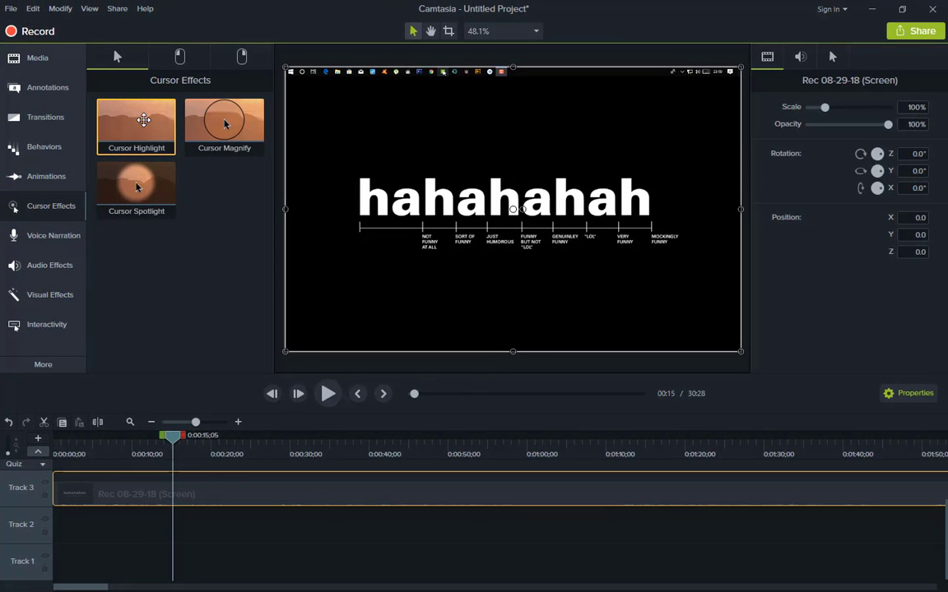
{"action": "left_click_drag", "start_coordinate": [143, 122], "coordinate": [174, 483]}
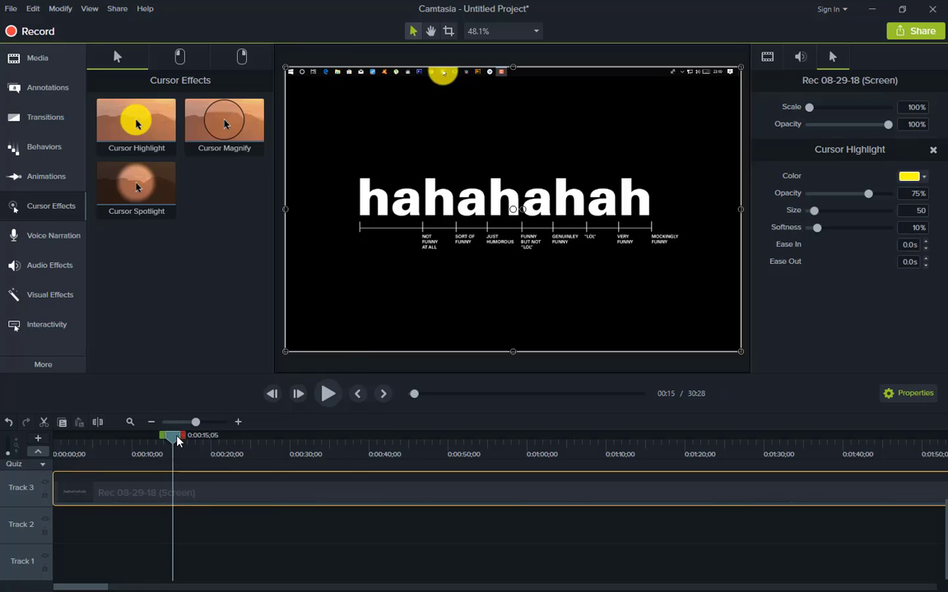
{"action": "left_click_drag", "start_coordinate": [178, 442], "coordinate": [110, 451]}
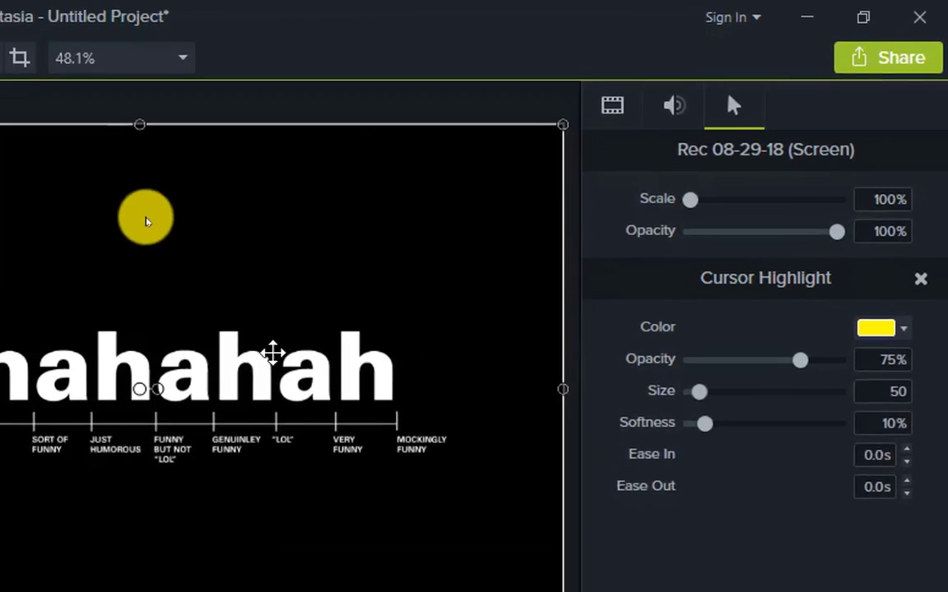
Try a cursor opacity of 32% on the recording and restore it to 100%.
{"action": "left_click_drag", "start_coordinate": [837, 231], "coordinate": [721, 257]}
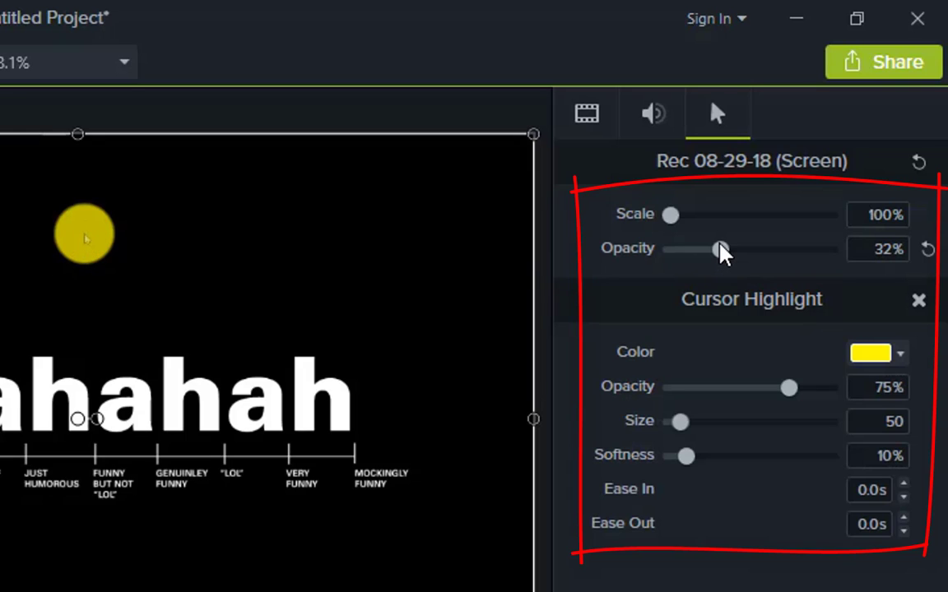
{"action": "left_click_drag", "start_coordinate": [726, 252], "coordinate": [845, 257]}
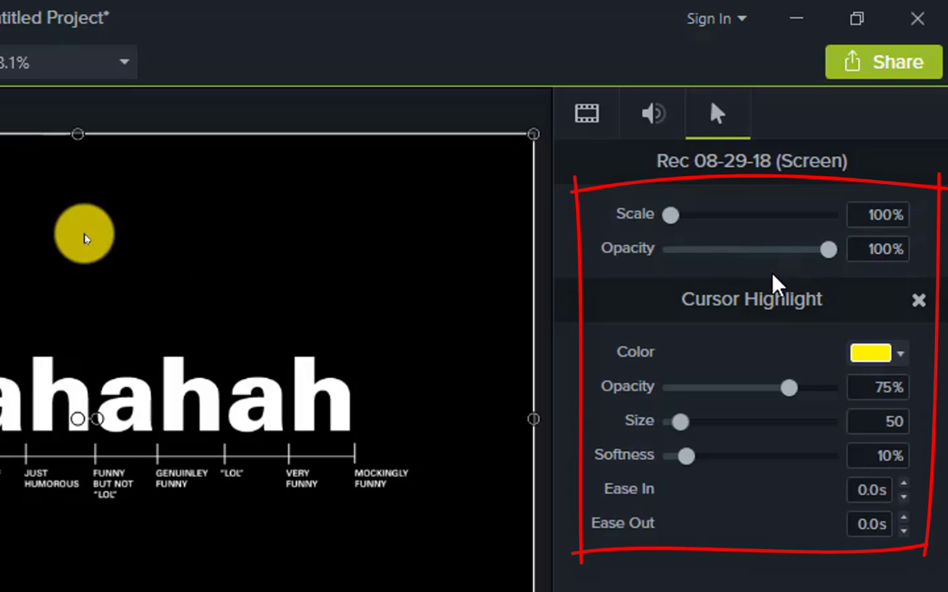
{"action": "mouse_move", "coordinate": [824, 253]}
{"action": "left_mouse_down"}
{"action": "mouse_move", "coordinate": [761, 254]}
{"action": "mouse_move", "coordinate": [826, 254]}
{"action": "left_mouse_up"}
Set the recording's cursor scale to 173% and the cursor highlight's opacity to 33%.
{"action": "left_click_drag", "start_coordinate": [670, 215], "coordinate": [698, 219]}
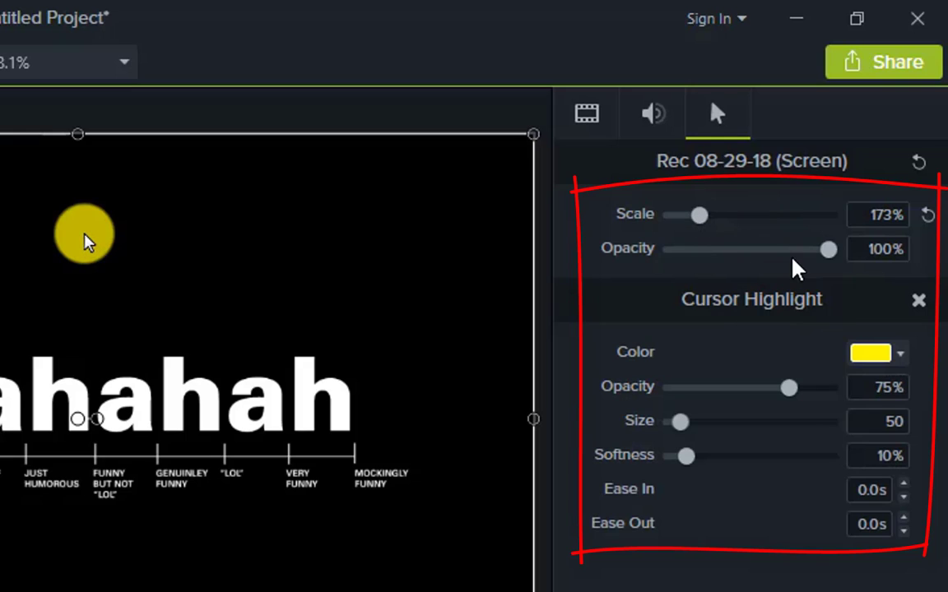
{"action": "left_click_drag", "start_coordinate": [804, 399], "coordinate": [735, 401]}
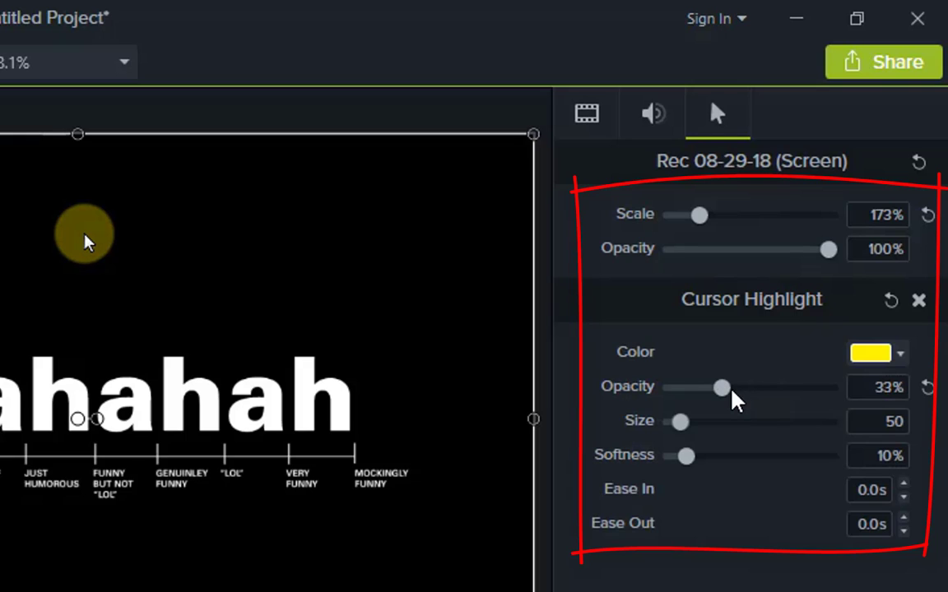
Try red and a dark gray sampled with the eyedropper as the cursor highlight's color.
{"action": "left_click", "coordinate": [902, 356]}
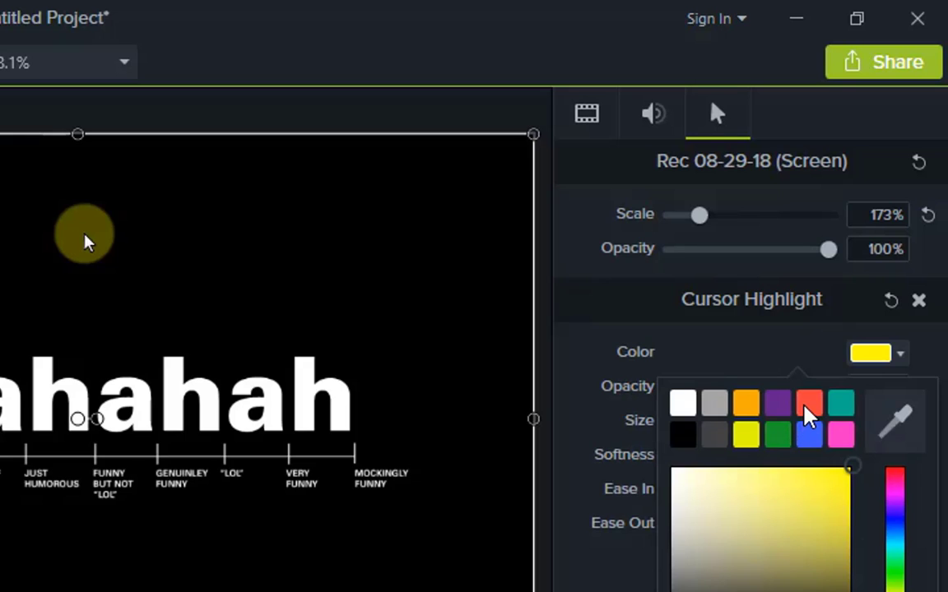
{"action": "left_click", "coordinate": [808, 409]}
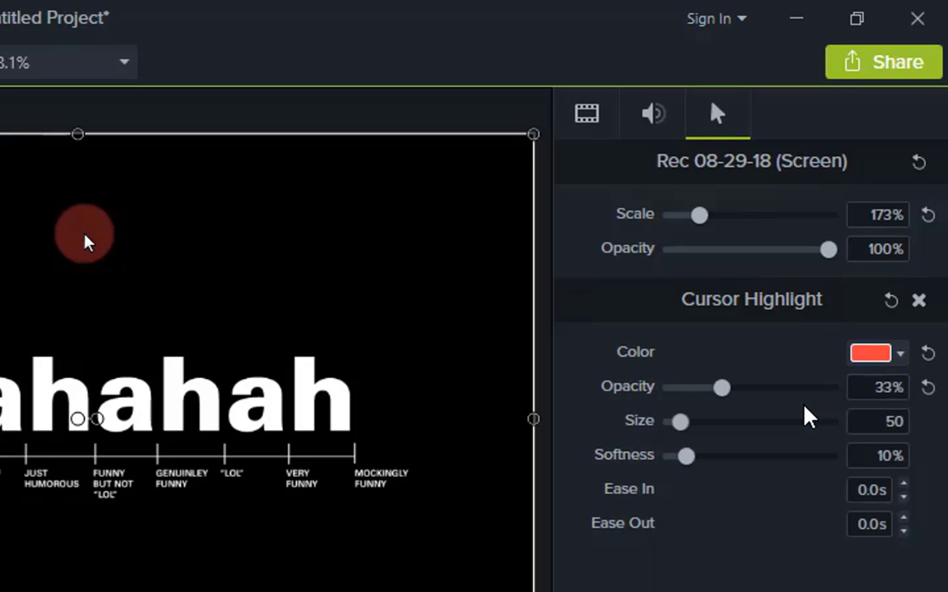
{"action": "left_click", "coordinate": [901, 355]}
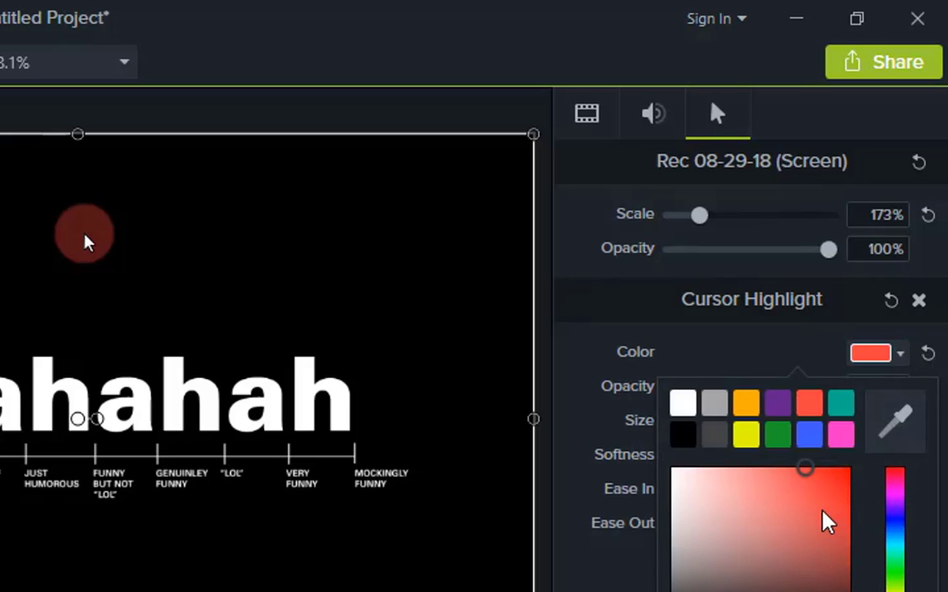
{"action": "left_click", "coordinate": [895, 423]}
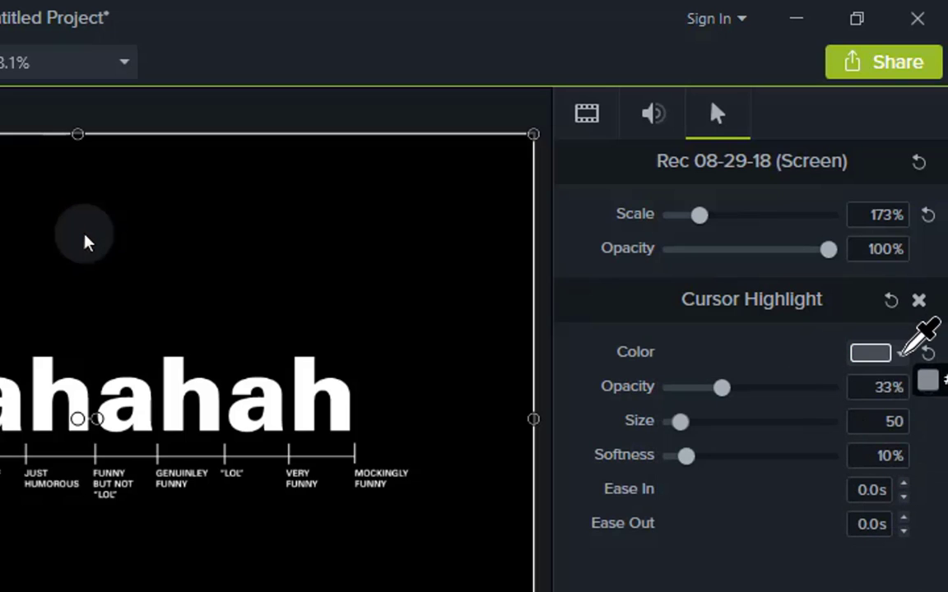
{"action": "left_click", "coordinate": [902, 355]}
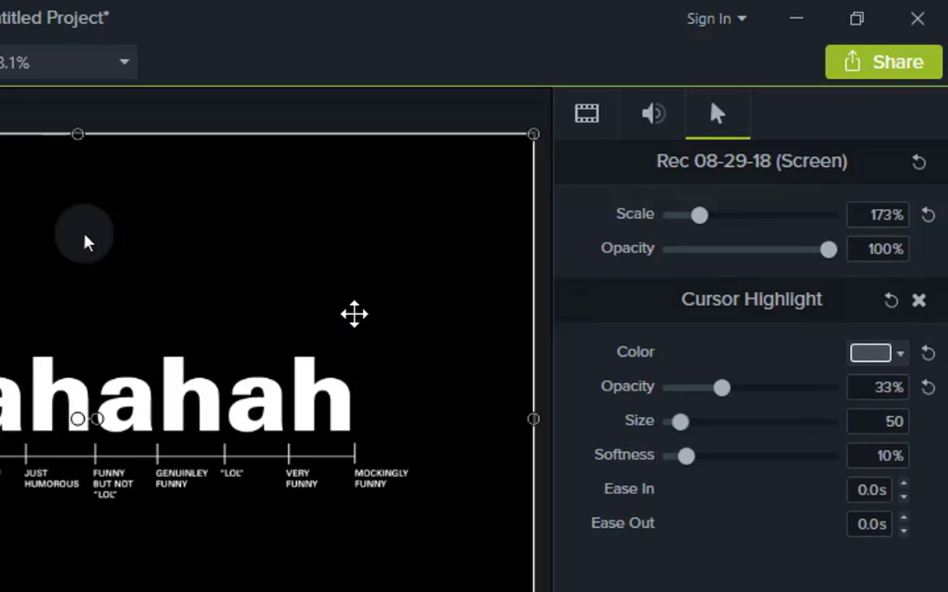
Set the cursor highlight's color to a custom bright green by adjusting its hue and shade.
{"action": "left_click", "coordinate": [900, 354]}
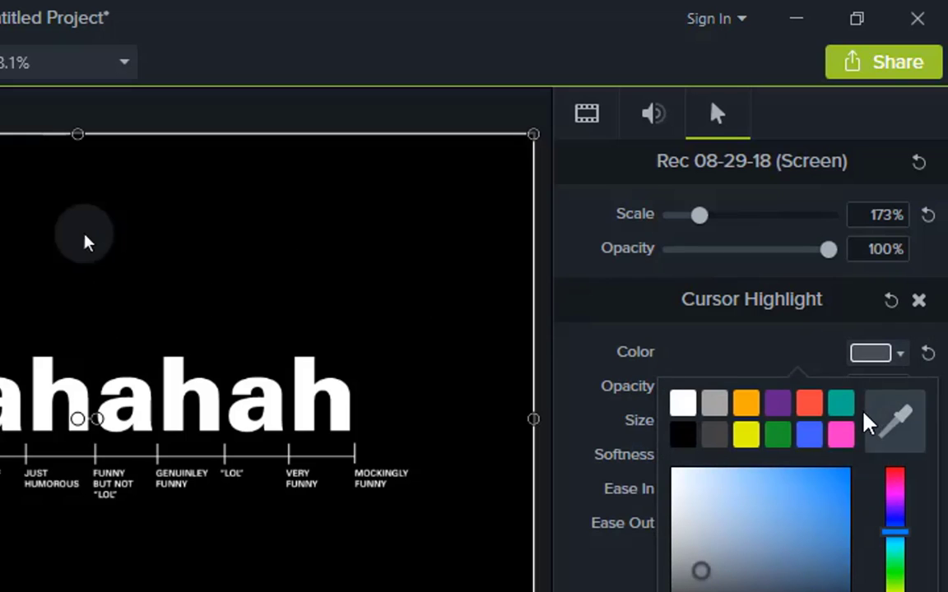
{"action": "left_click", "coordinate": [909, 426]}
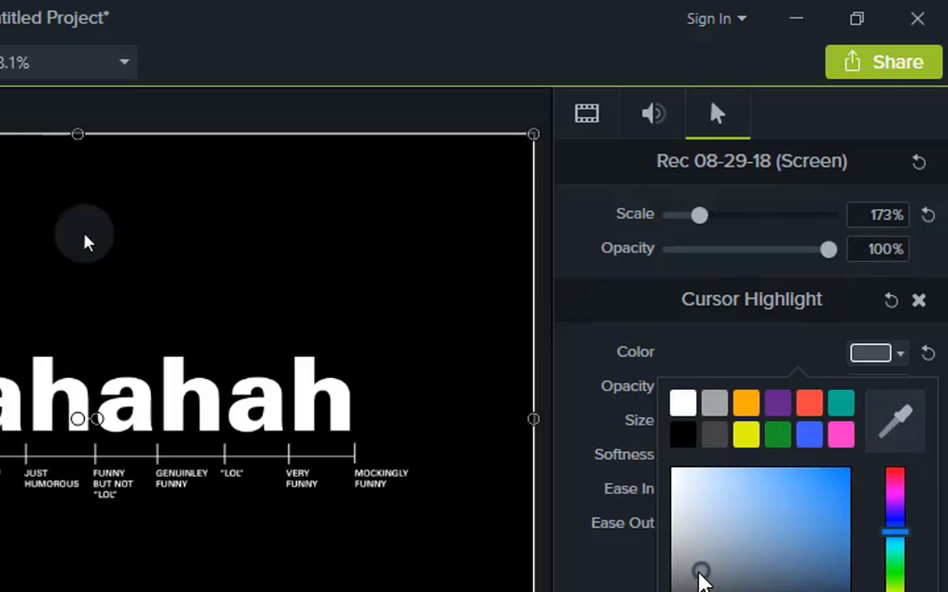
{"action": "left_click", "coordinate": [899, 498]}
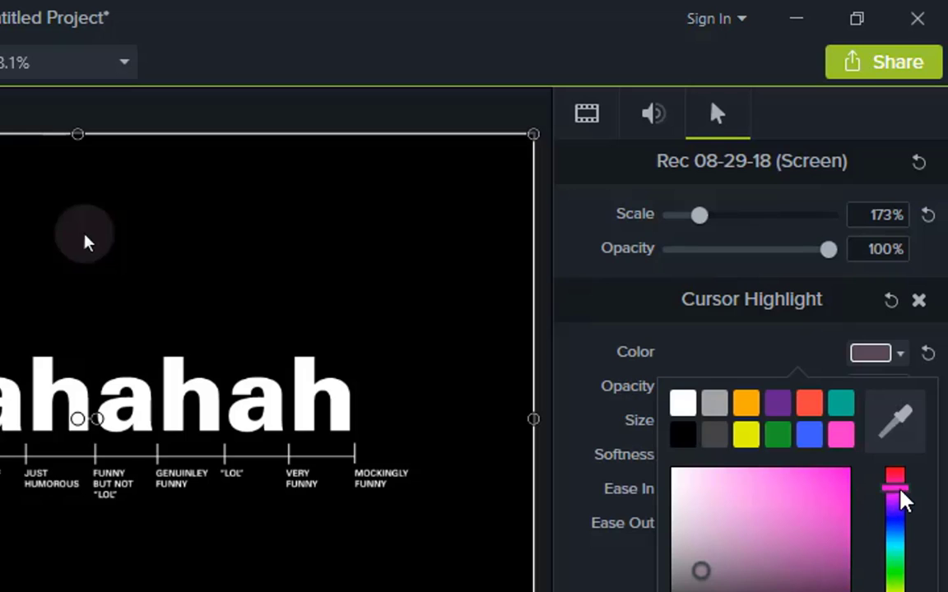
{"action": "left_click", "coordinate": [893, 568]}
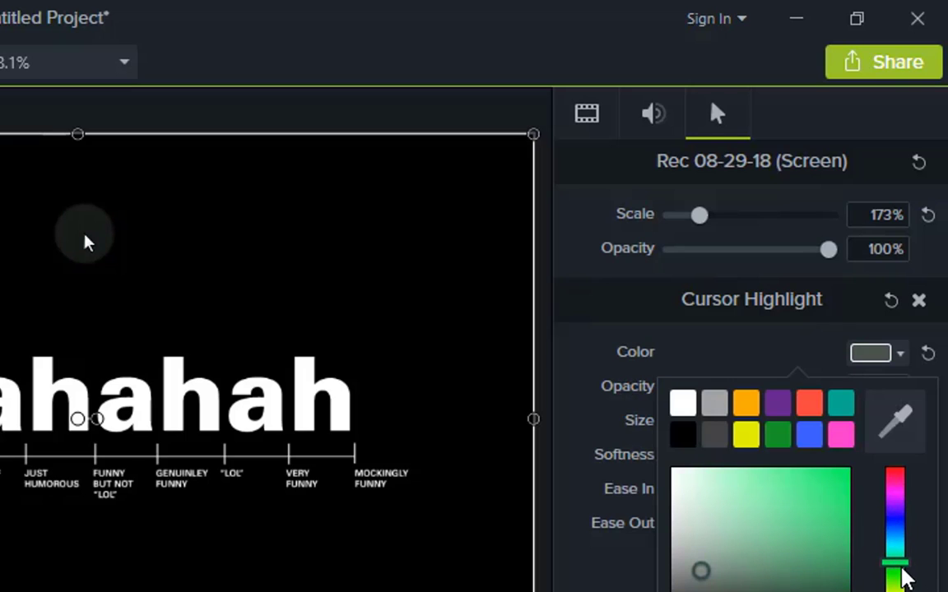
{"action": "left_click", "coordinate": [900, 579]}
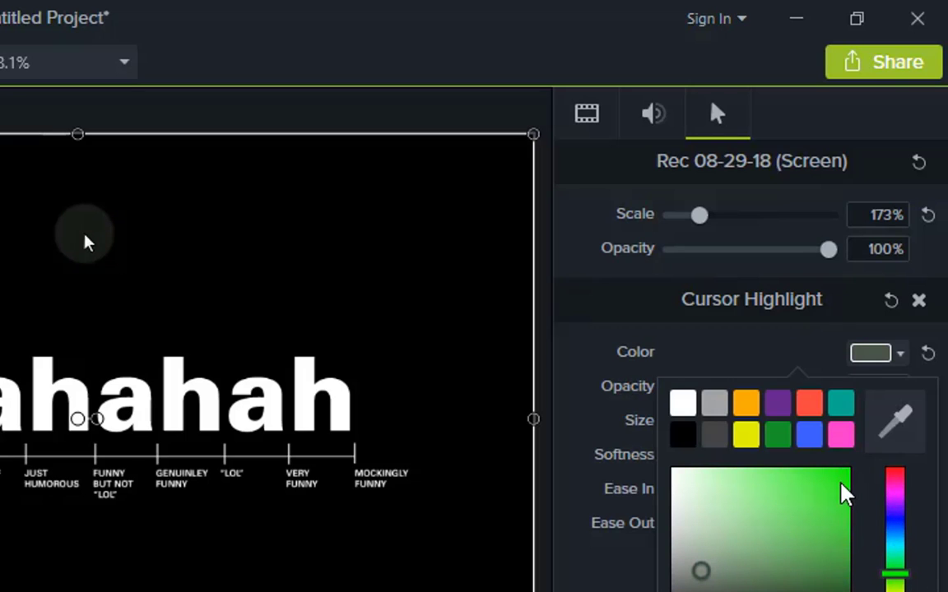
{"action": "left_click_drag", "start_coordinate": [706, 573], "coordinate": [839, 488]}
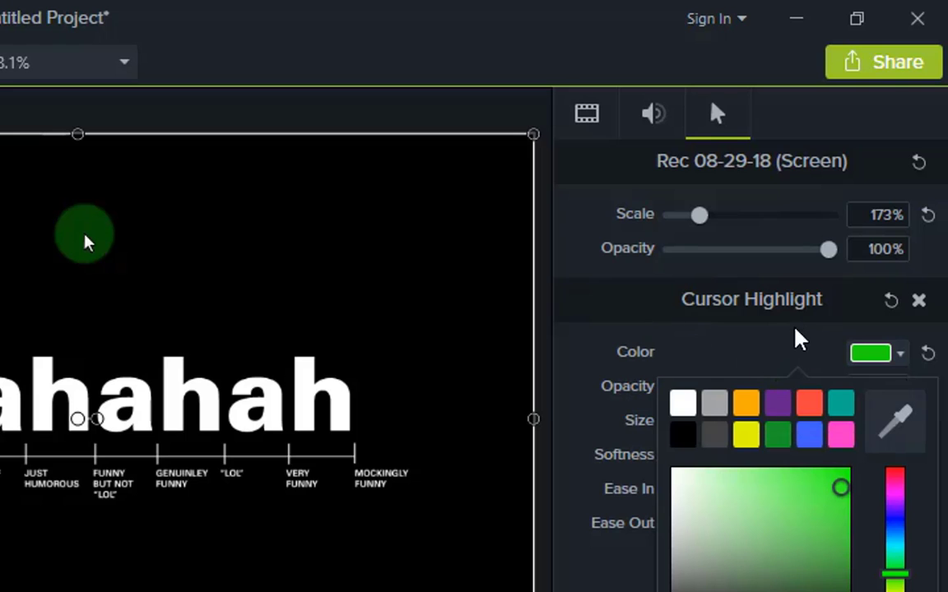
{"action": "left_click", "coordinate": [798, 358]}
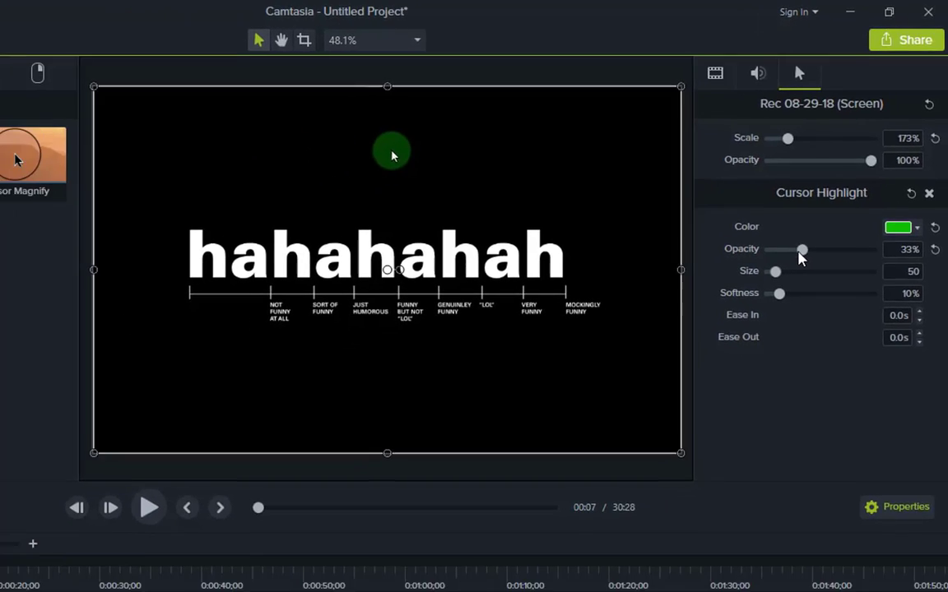
Set the cursor highlight's opacity to 72% and preview it at about 29 seconds.
{"action": "left_click_drag", "start_coordinate": [770, 302], "coordinate": [837, 311]}
{"action": "left_click_drag", "start_coordinate": [876, 199], "coordinate": [864, 198]}
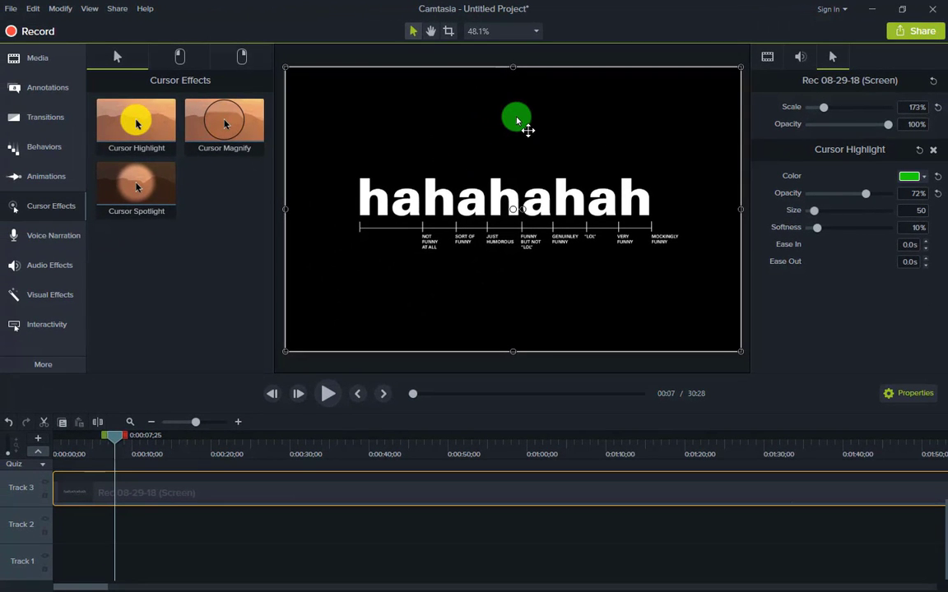
{"action": "left_click_drag", "start_coordinate": [115, 440], "coordinate": [289, 455]}
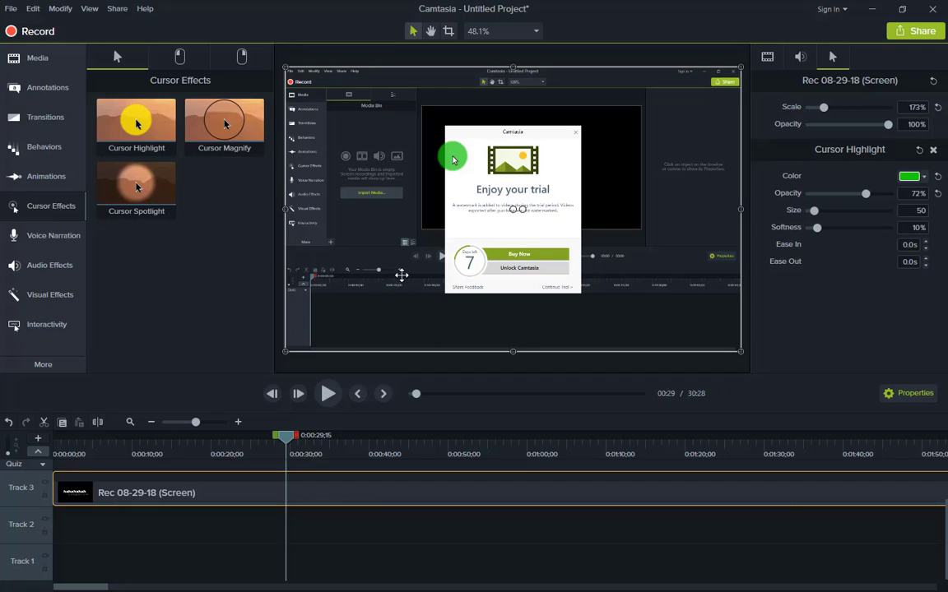
Show the effects on the Track 3 recording for editing and delete its Cursor Highlight effect.
{"action": "mouse_move", "coordinate": [464, 468]}
{"action": "left_mouse_down"}
{"action": "mouse_move", "coordinate": [507, 292]}
{"action": "mouse_move", "coordinate": [521, 442]}
{"action": "mouse_move", "coordinate": [424, 490]}
{"action": "left_mouse_up"}
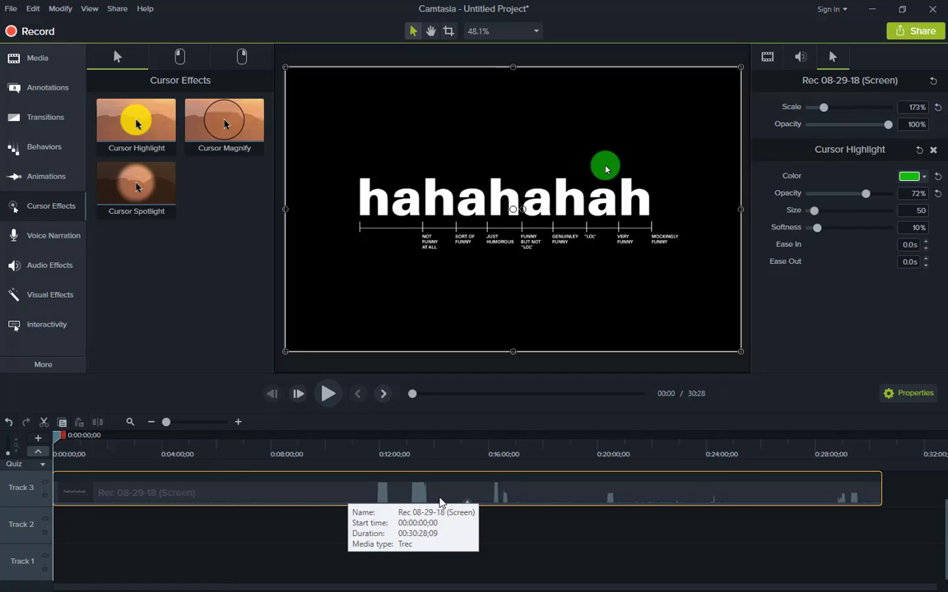
{"action": "right_click", "coordinate": [363, 497]}
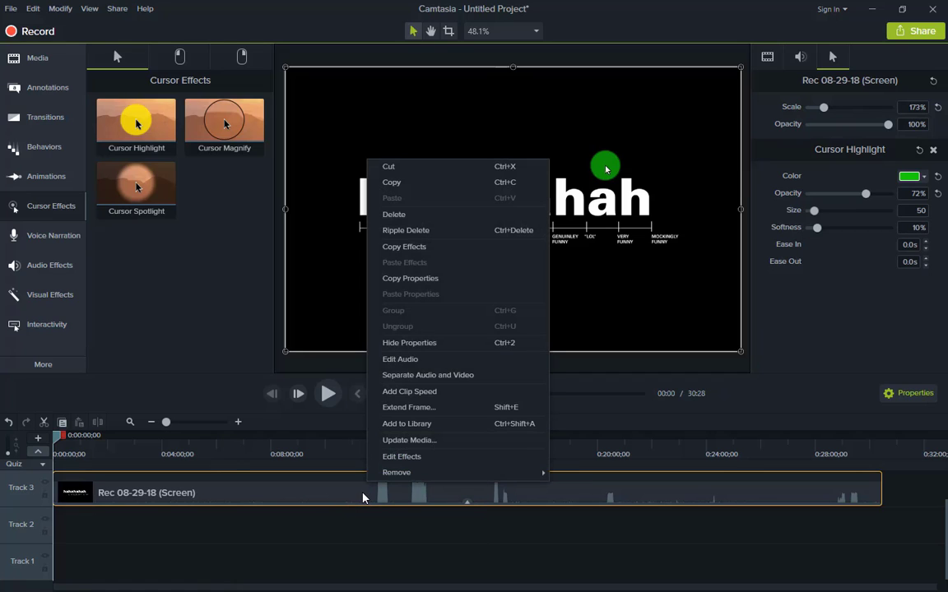
{"action": "left_click", "coordinate": [417, 458]}
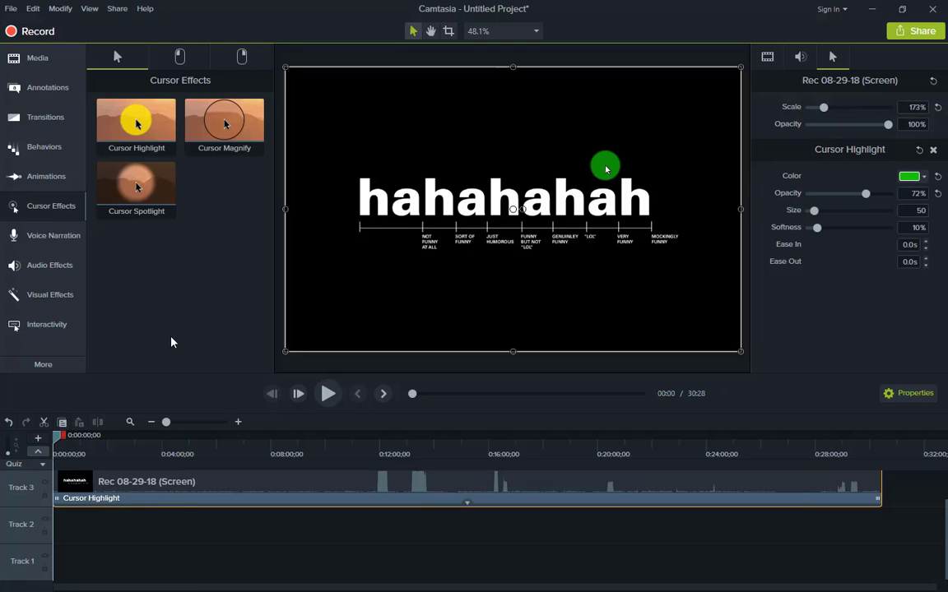
{"action": "right_click", "coordinate": [470, 504]}
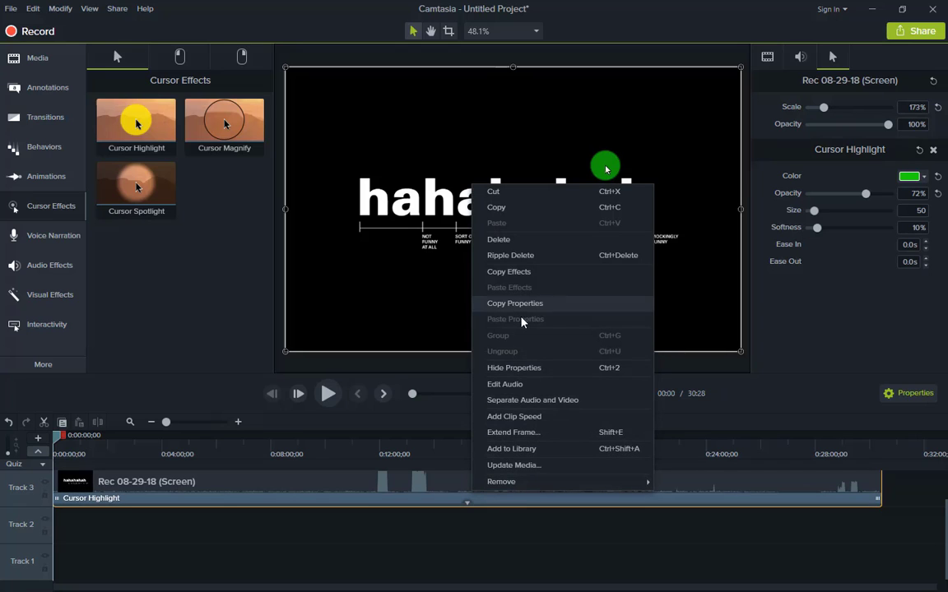
{"action": "left_click", "coordinate": [184, 500]}
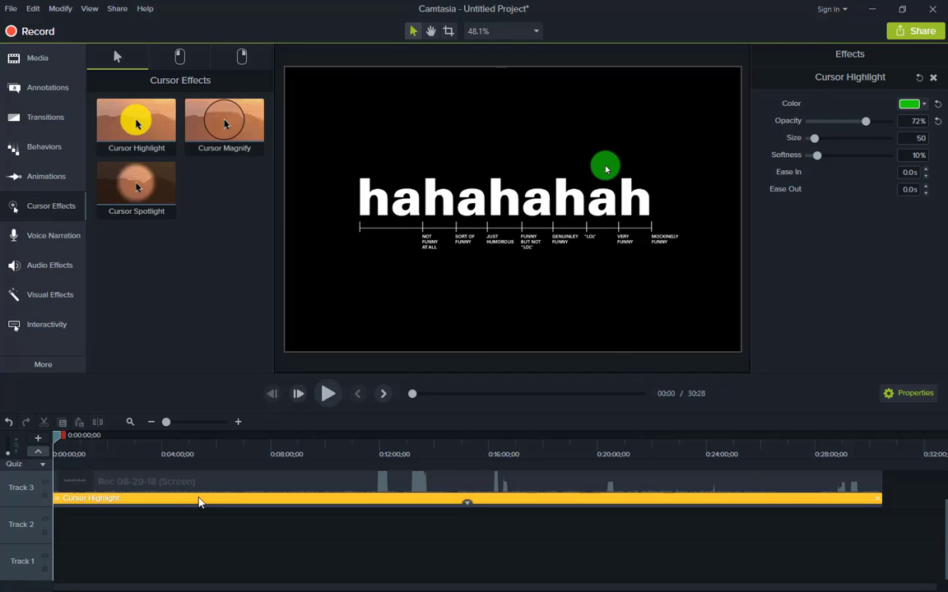
{"action": "right_click", "coordinate": [249, 501]}
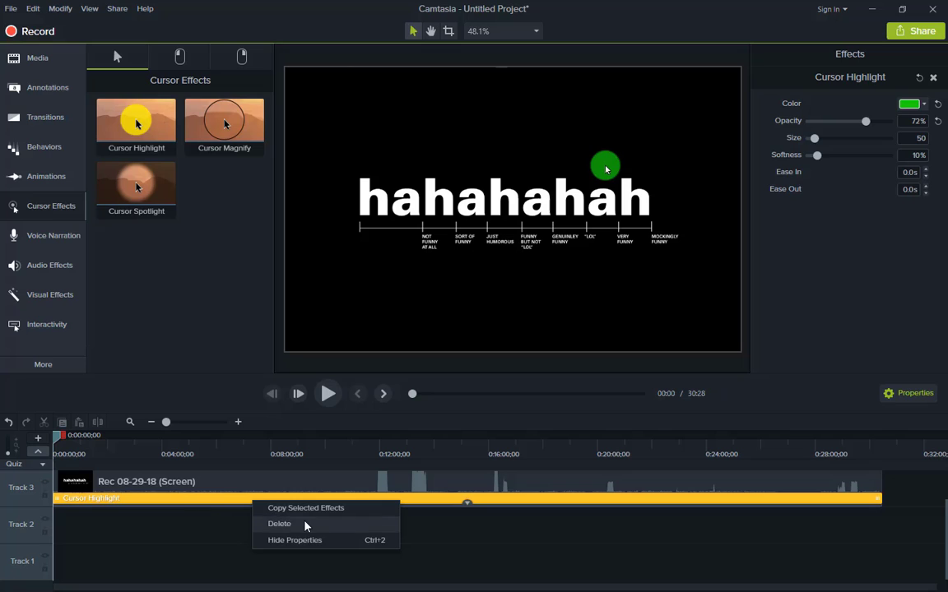
{"action": "left_click", "coordinate": [306, 523]}
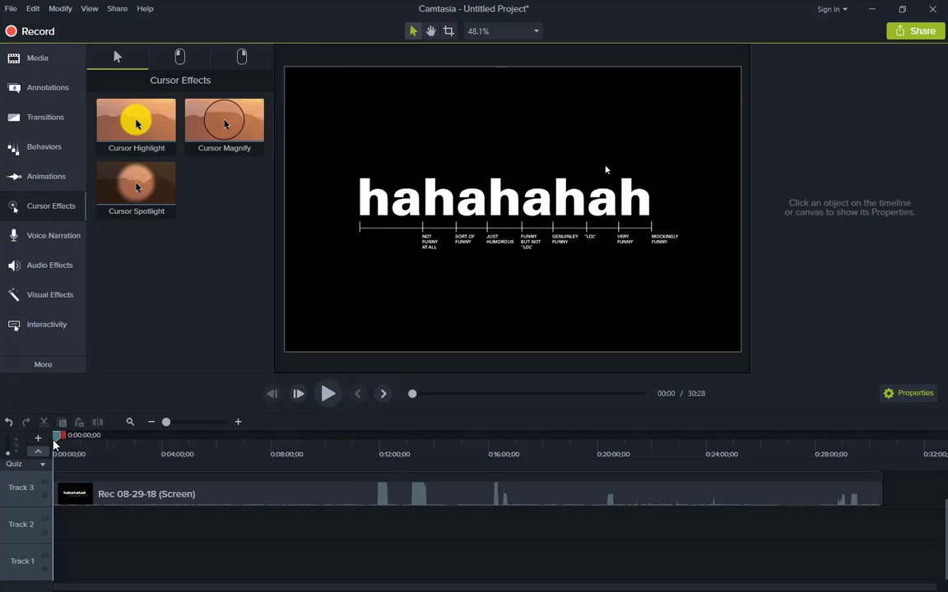
Apply the Cursor Magnify effect to the Track 3 recording and preview it up to about 2:49.
{"action": "left_click", "coordinate": [184, 449]}
{"action": "left_click", "coordinate": [74, 451]}
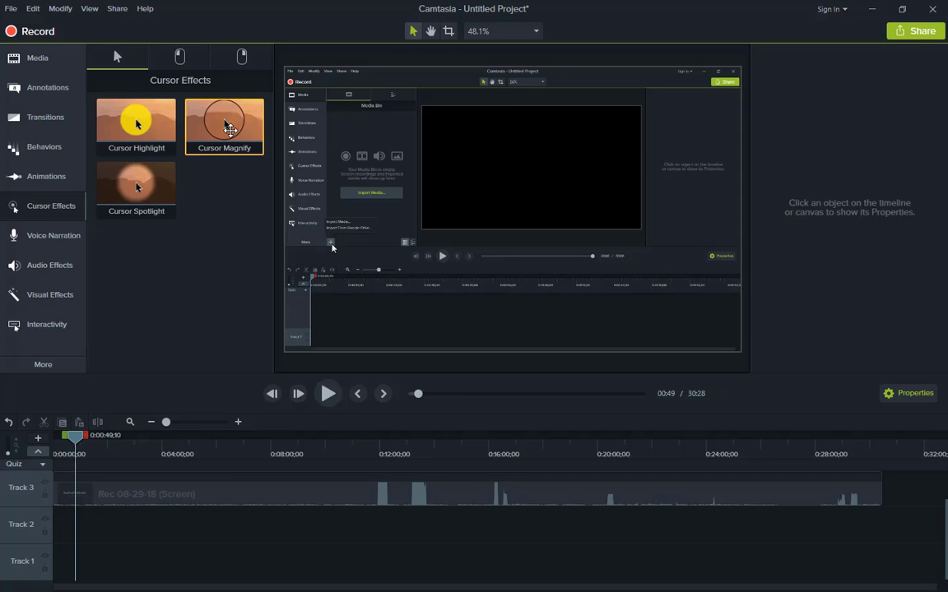
{"action": "left_click_drag", "start_coordinate": [224, 123], "coordinate": [180, 481]}
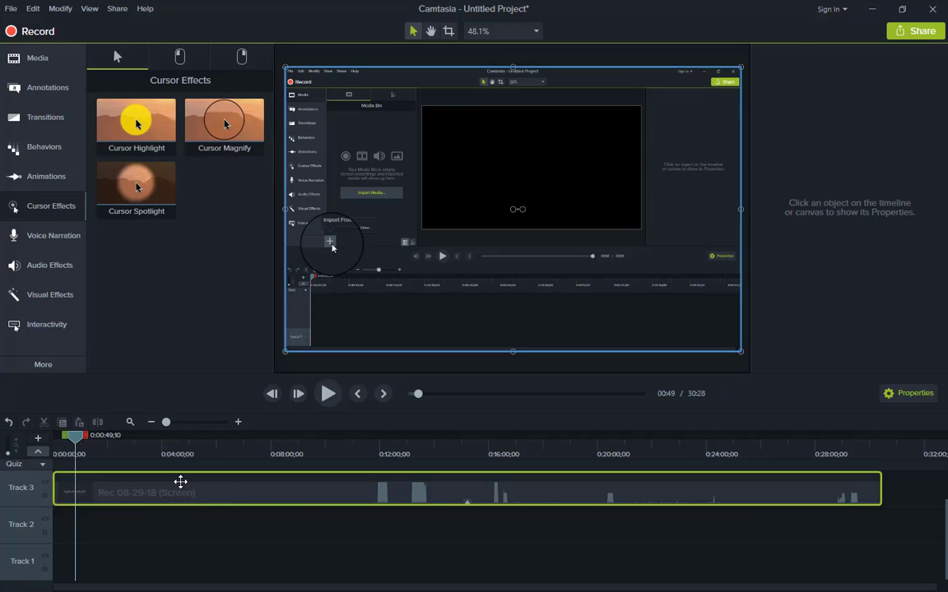
{"action": "left_click_drag", "start_coordinate": [76, 440], "coordinate": [117, 440]}
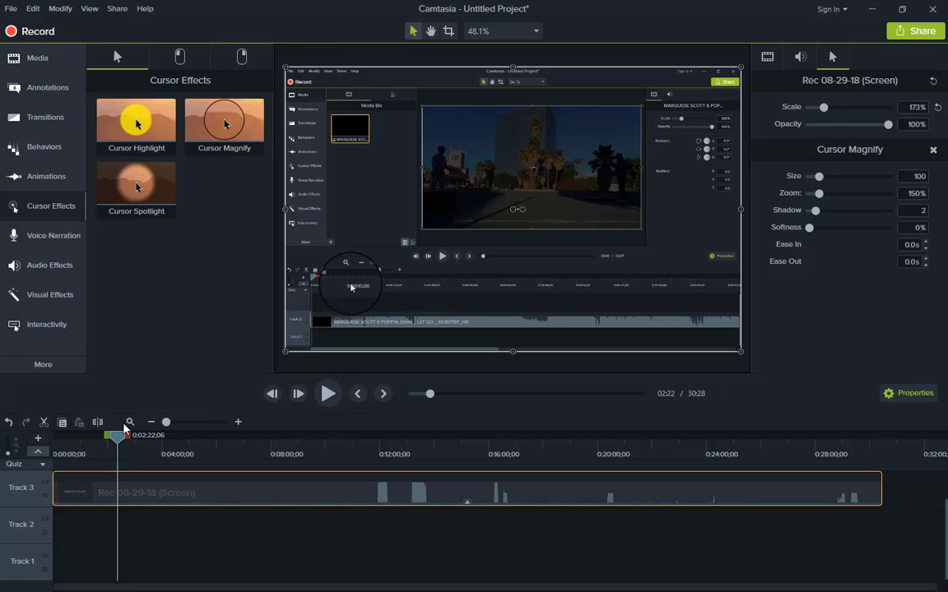
{"action": "left_click_drag", "start_coordinate": [118, 435], "coordinate": [130, 436]}
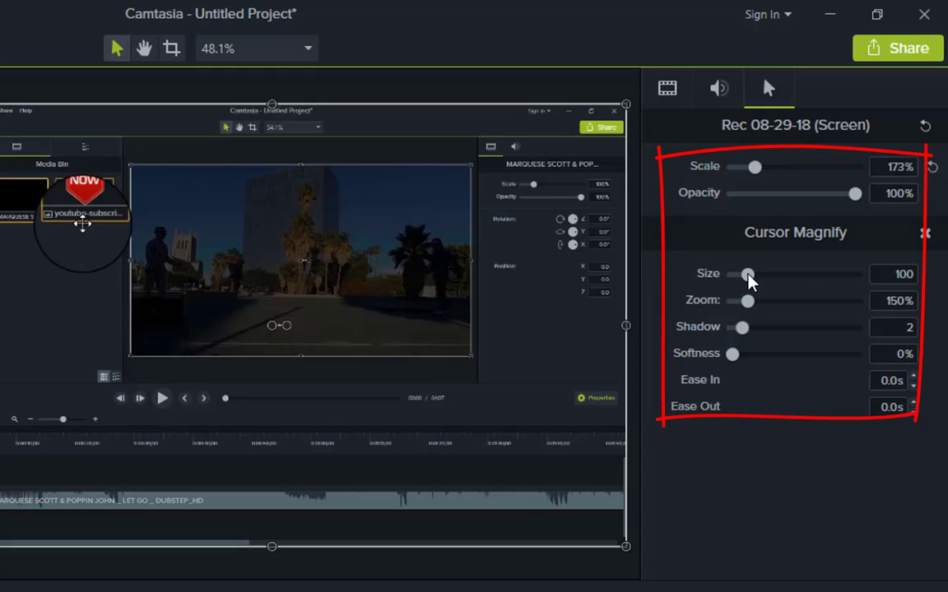
Set Cursor Magnify to size 113, zoom 197% and softness 11%, and the recording's cursor to 43% opacity and 150% scale.
{"action": "left_click_drag", "start_coordinate": [750, 280], "coordinate": [743, 329]}
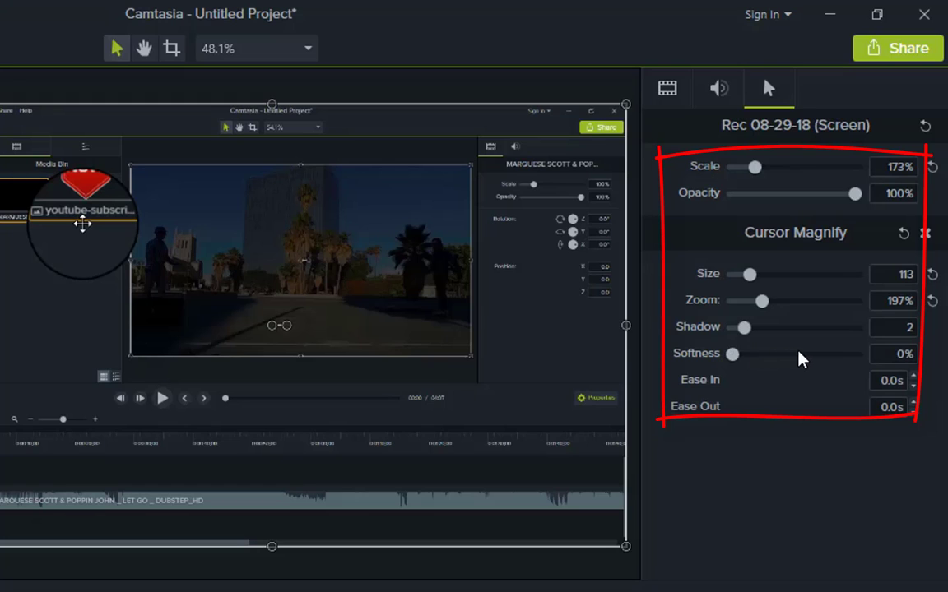
{"action": "mouse_move", "coordinate": [733, 355]}
{"action": "left_mouse_down"}
{"action": "mouse_move", "coordinate": [814, 355]}
{"action": "mouse_move", "coordinate": [731, 355]}
{"action": "mouse_move", "coordinate": [747, 355]}
{"action": "left_mouse_up"}
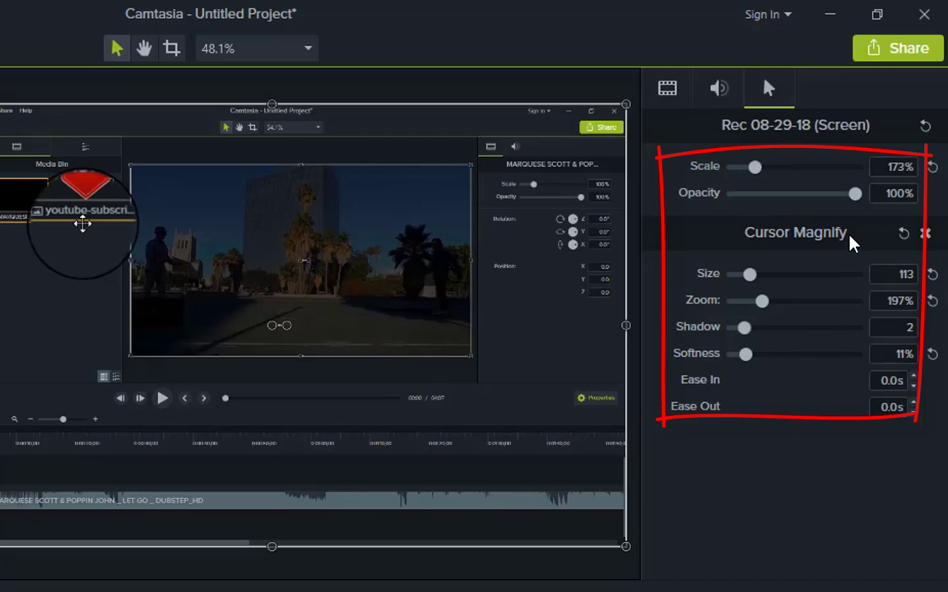
{"action": "left_click_drag", "start_coordinate": [855, 193], "coordinate": [788, 202]}
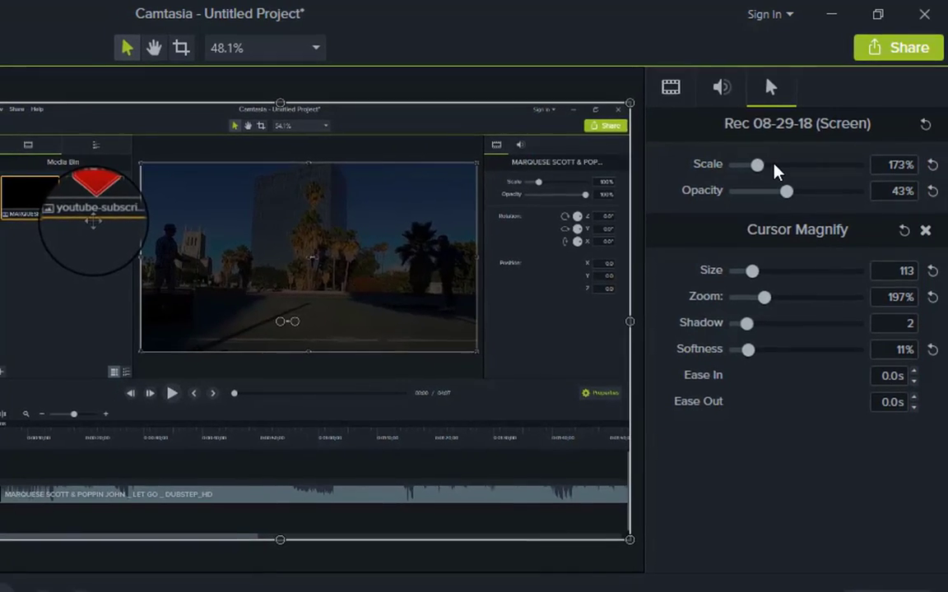
{"action": "left_click_drag", "start_coordinate": [761, 165], "coordinate": [750, 164]}
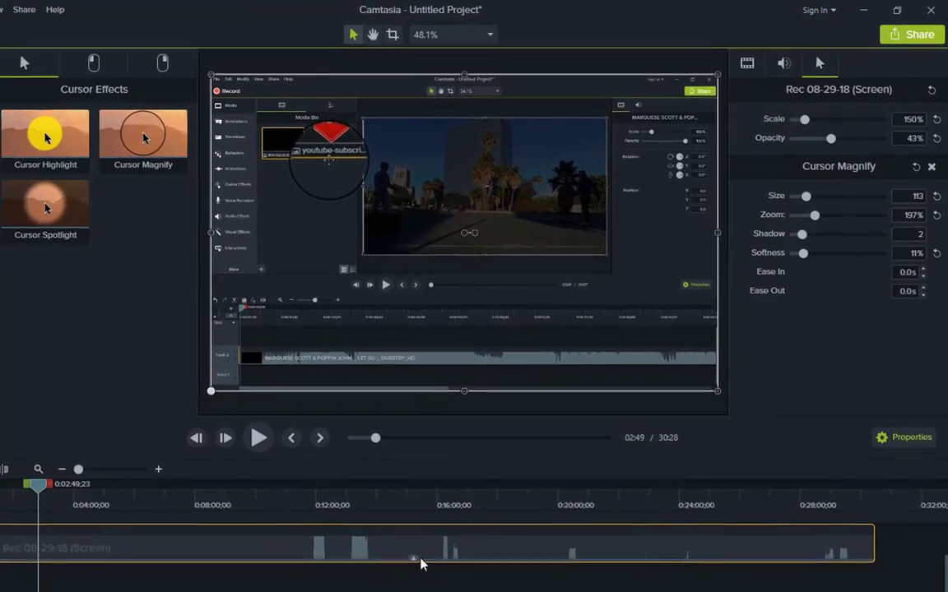
Show the effects on the Track 3 recording for editing and delete its Cursor Magnify effect.
{"action": "right_click", "coordinate": [420, 555]}
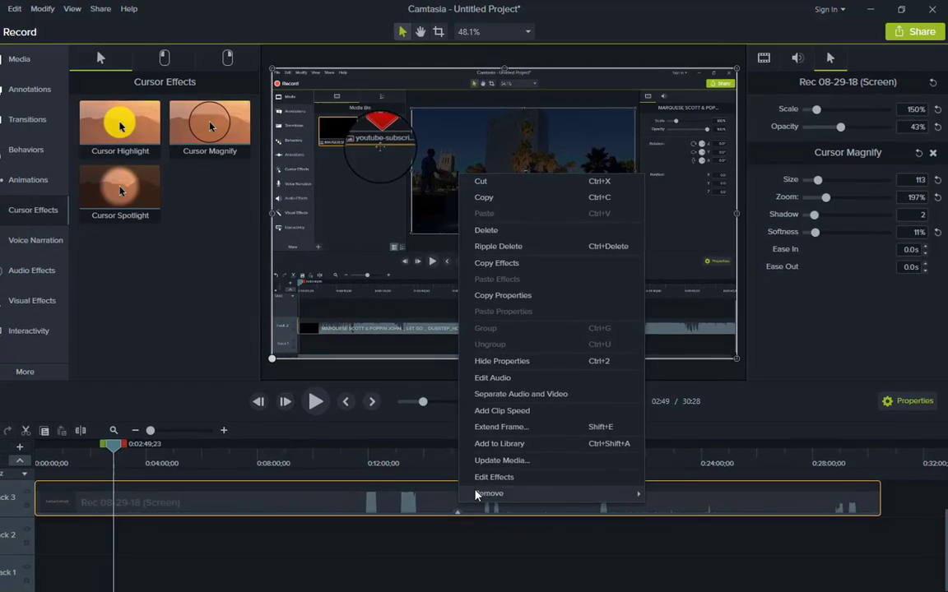
{"action": "left_click", "coordinate": [487, 478]}
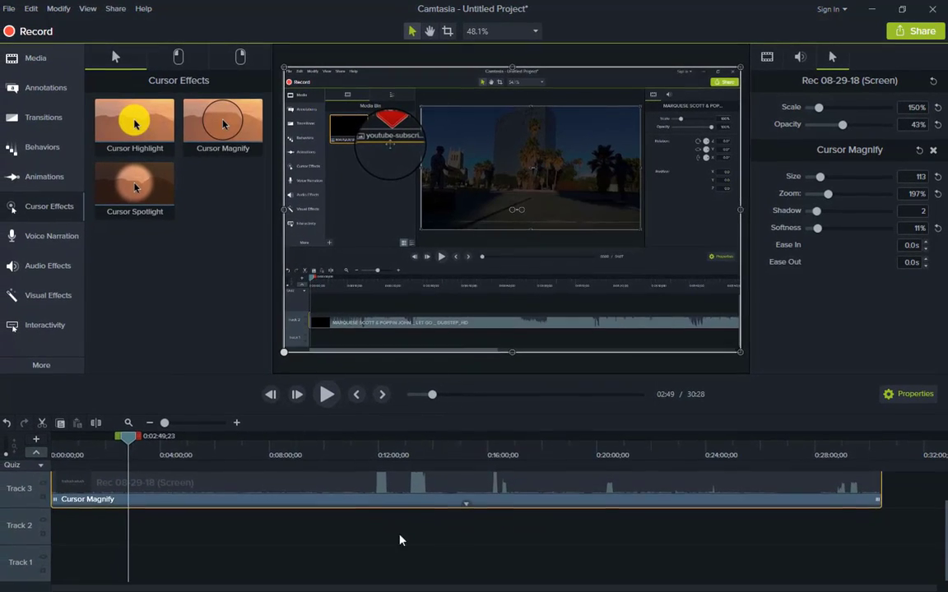
{"action": "left_click", "coordinate": [337, 500]}
{"action": "right_click", "coordinate": [337, 505]}
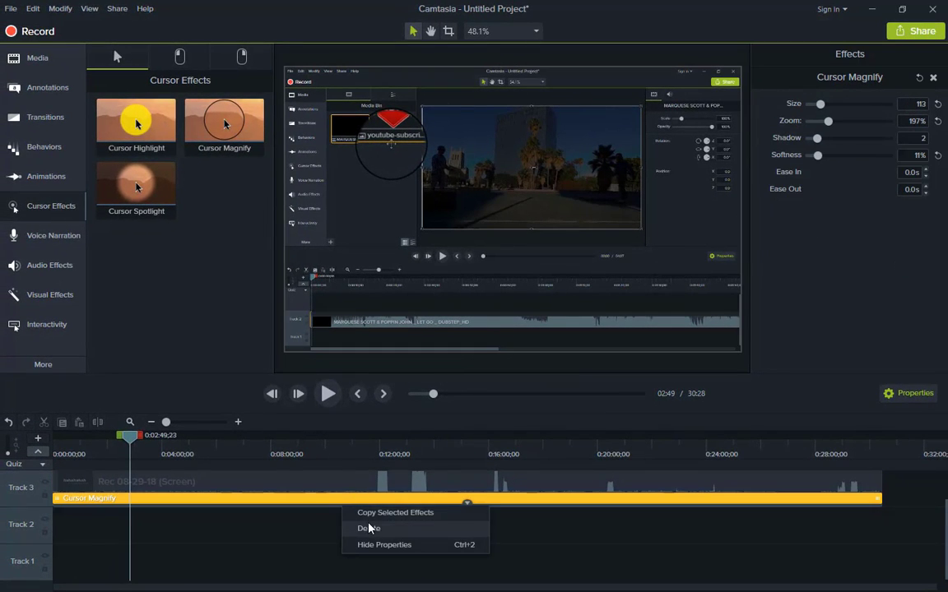
{"action": "left_click", "coordinate": [366, 525]}
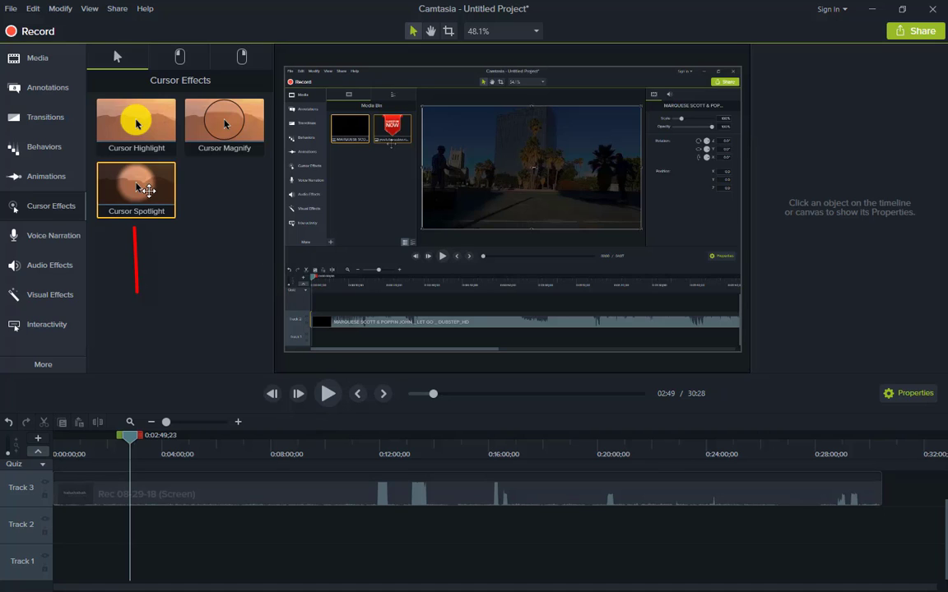
Apply Cursor Spotlight to the Track 3 recording with size 340, softness 66%, opacity 53% and blur 10.
{"action": "left_click_drag", "start_coordinate": [138, 185], "coordinate": [163, 494]}
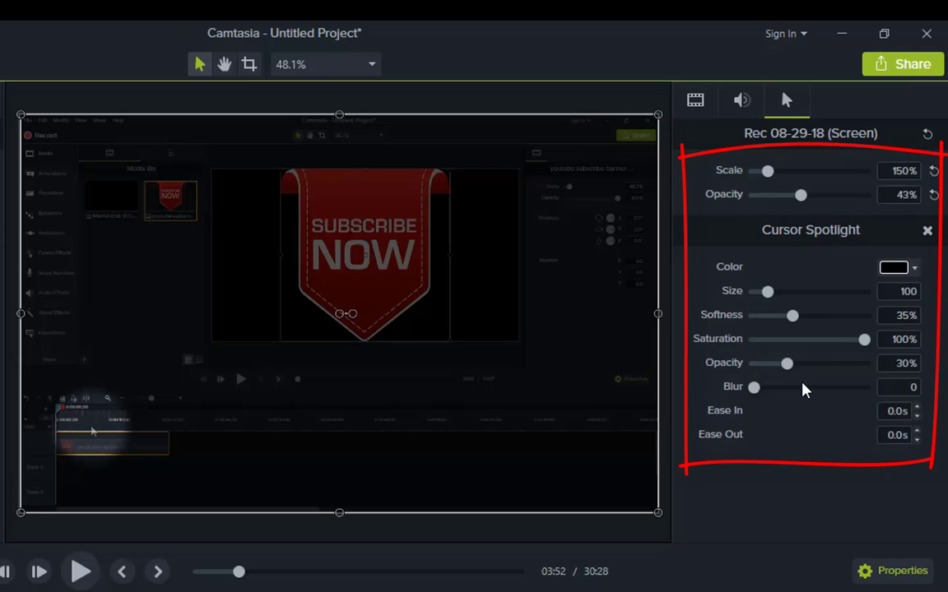
{"action": "left_click_drag", "start_coordinate": [771, 298], "coordinate": [844, 304]}
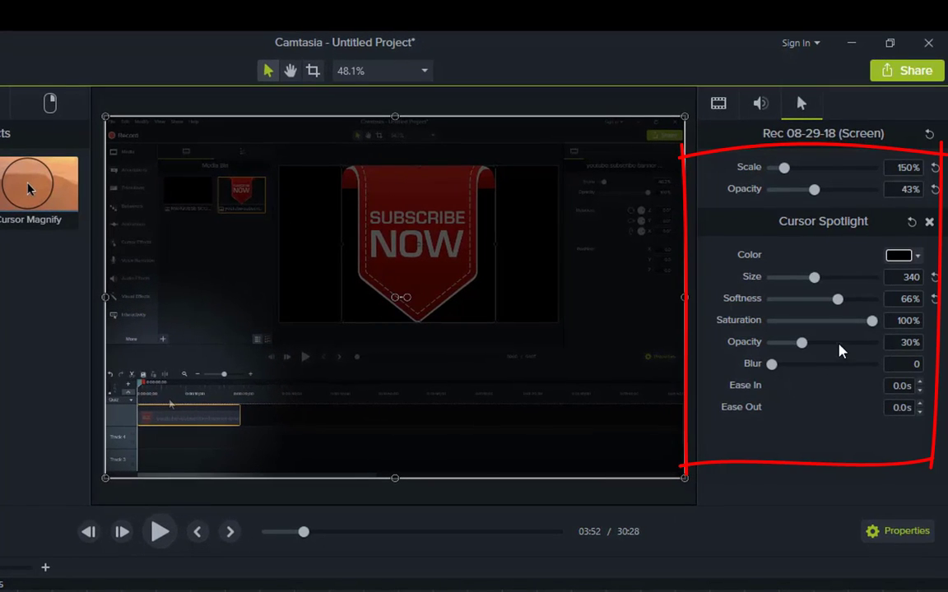
{"action": "left_click_drag", "start_coordinate": [773, 370], "coordinate": [804, 372]}
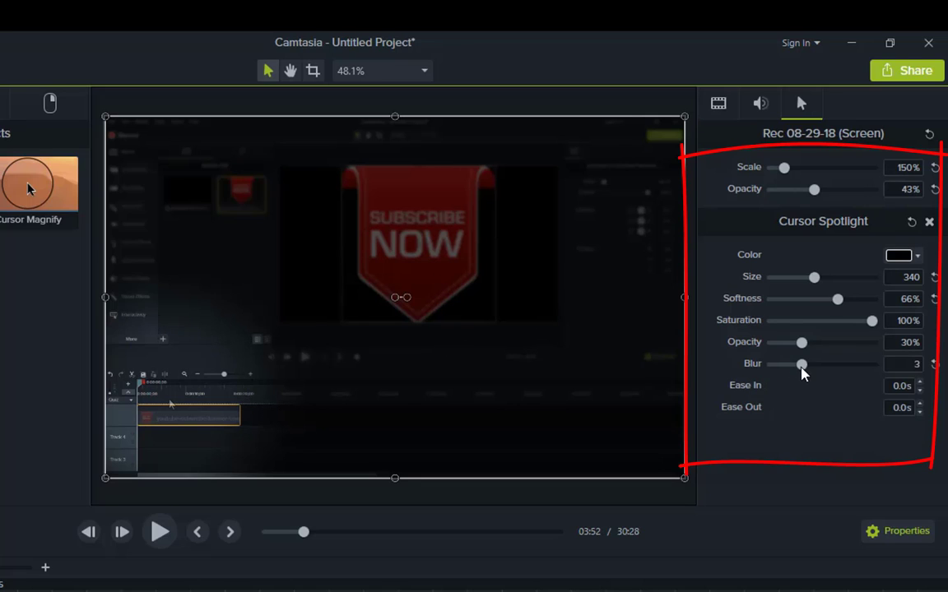
{"action": "left_click_drag", "start_coordinate": [803, 373], "coordinate": [881, 375]}
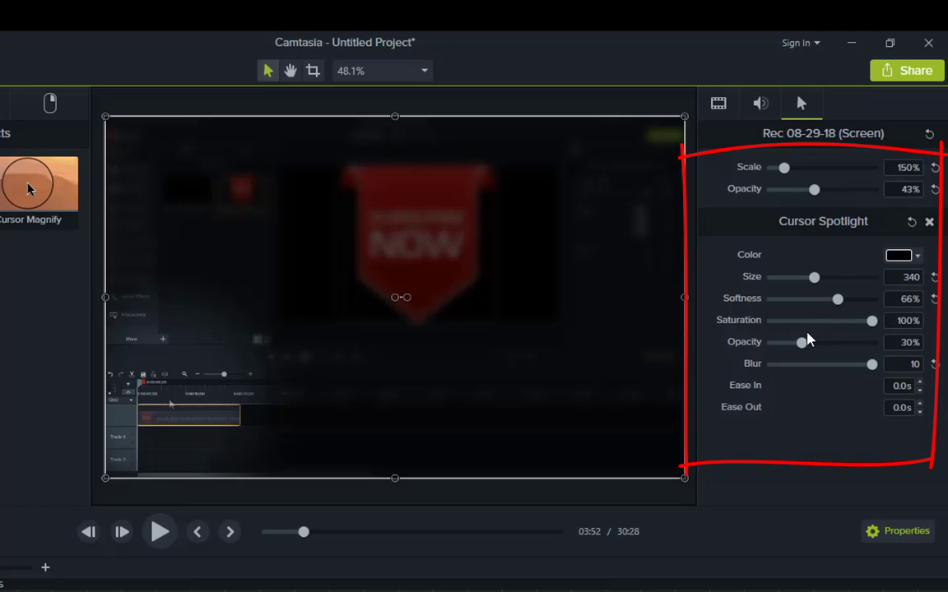
{"action": "left_click_drag", "start_coordinate": [805, 343], "coordinate": [823, 344]}
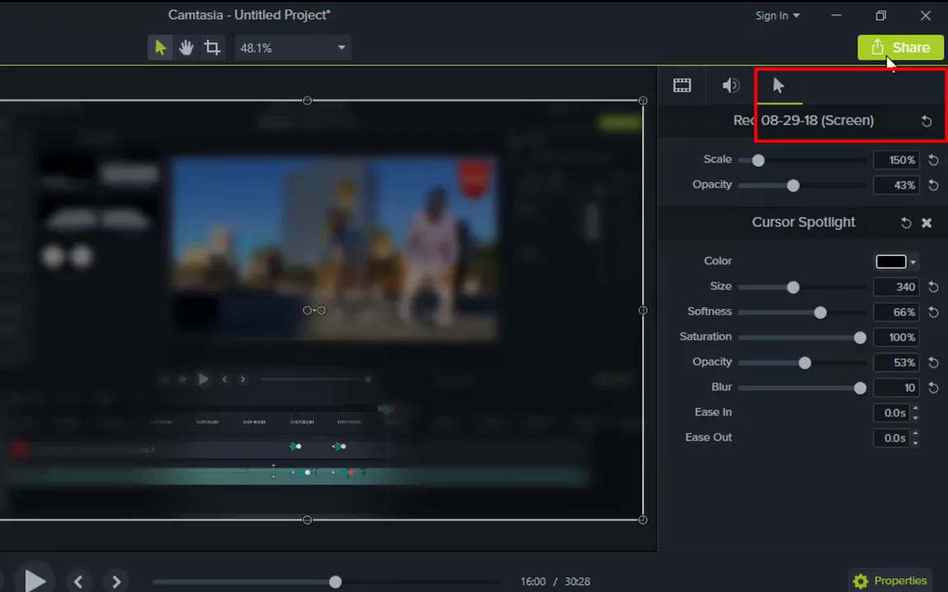
{"action": "left_click", "coordinate": [888, 63]}
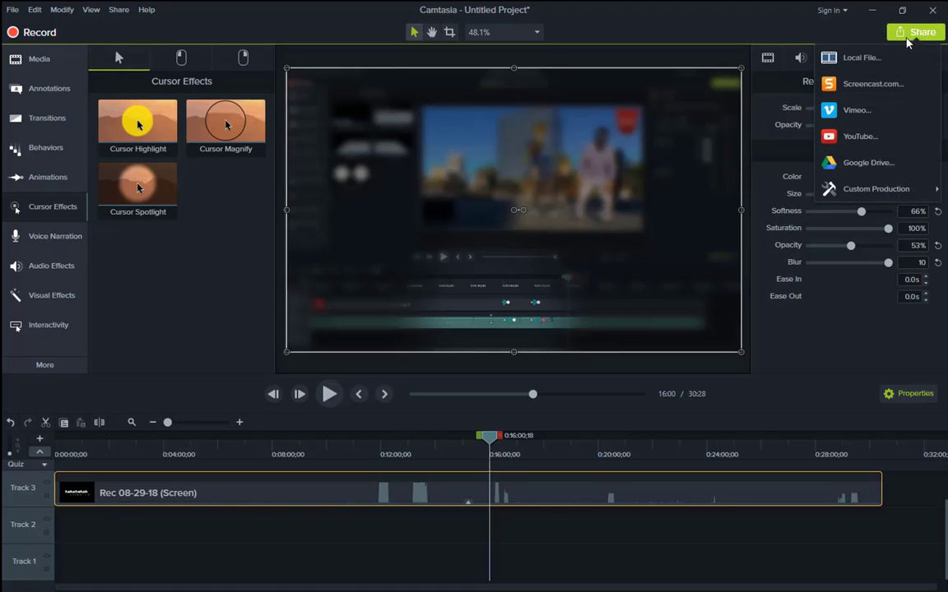
{"action": "left_click", "coordinate": [867, 59]}
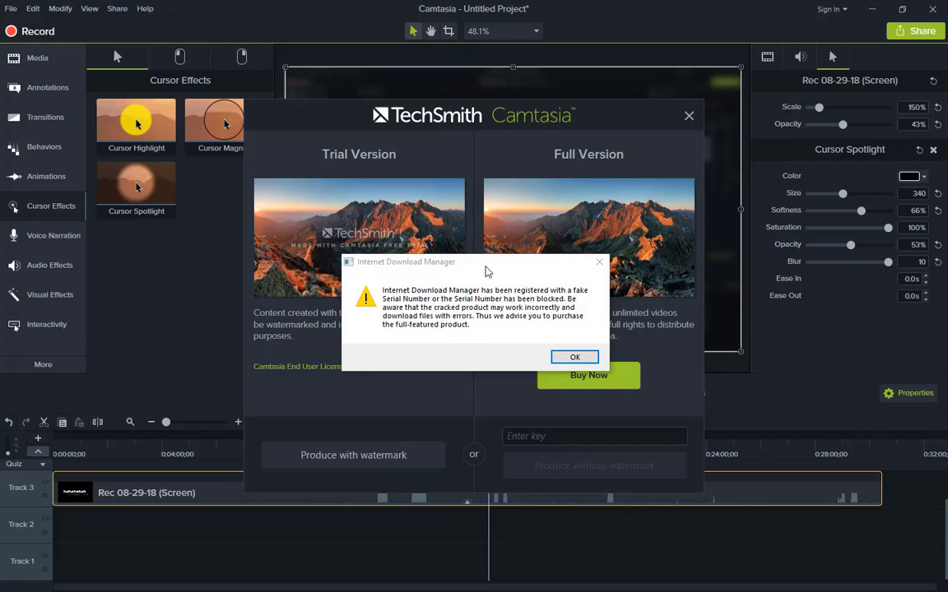
{"action": "left_click_drag", "start_coordinate": [485, 272], "coordinate": [373, 287]}
{"action": "left_click", "coordinate": [486, 278]}
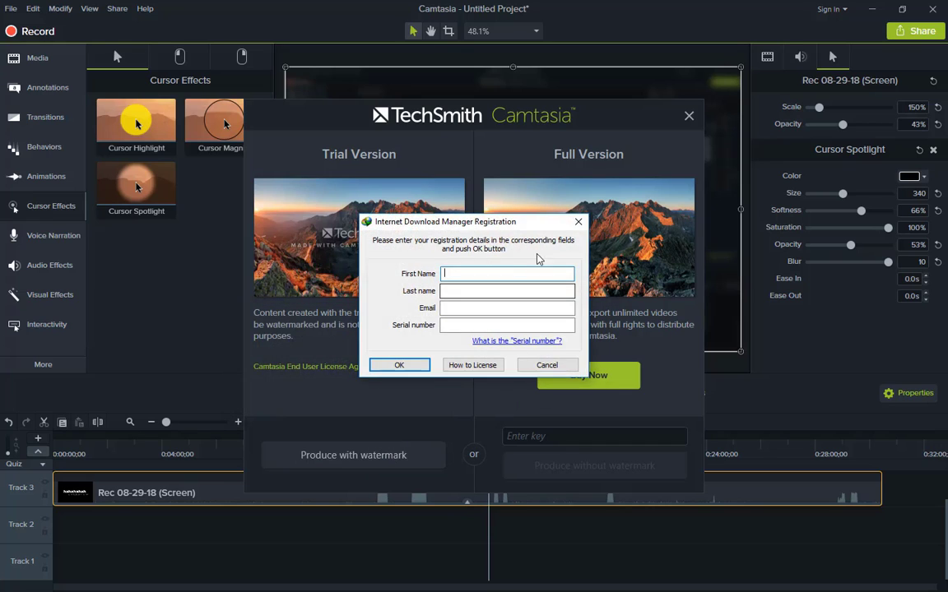
{"action": "key", "text": "Escape"}
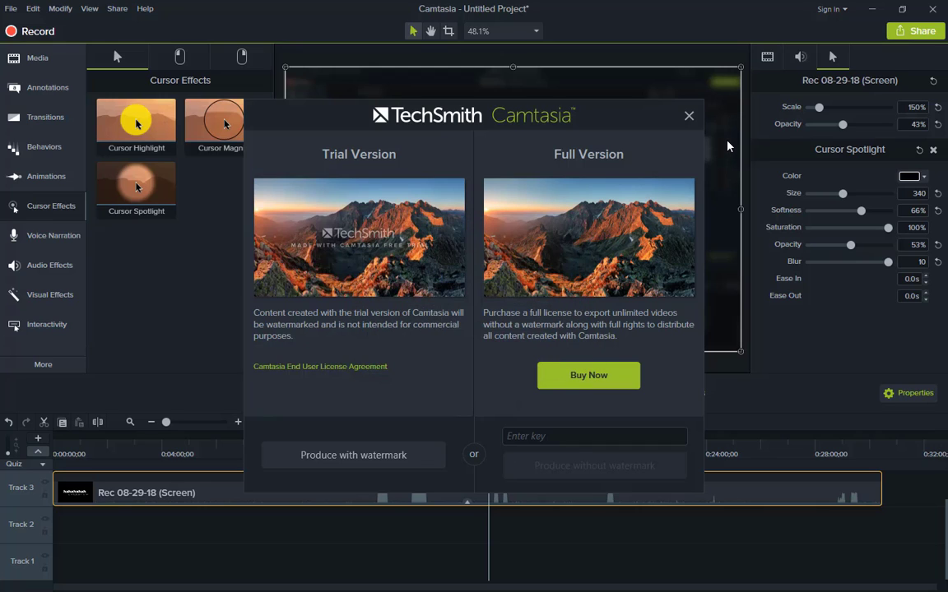
{"action": "left_click", "coordinate": [695, 126]}
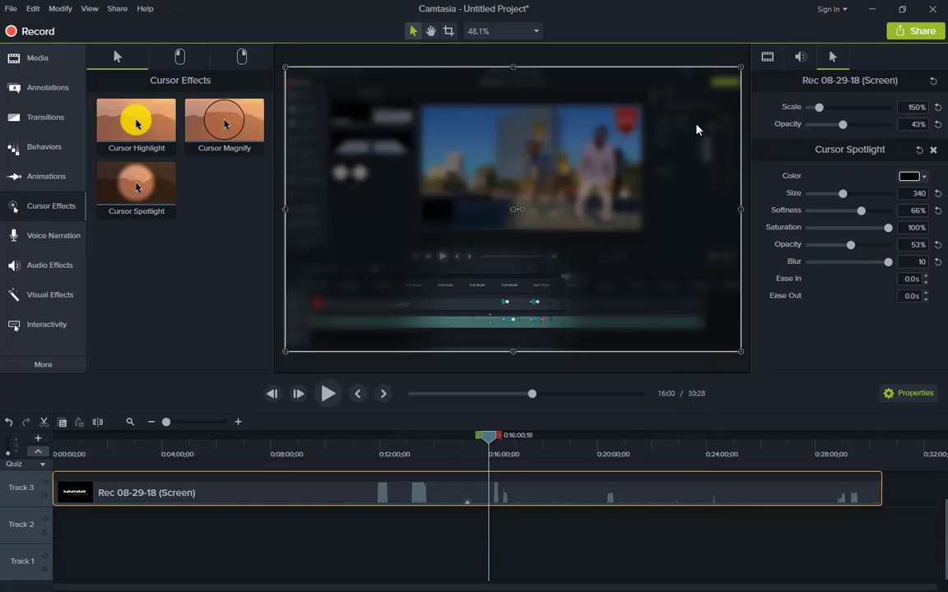
Minimize Camtasia, open camtasia key.txt from the desktop, copy the first licence key and close the file.
{"action": "left_click", "coordinate": [867, 8]}
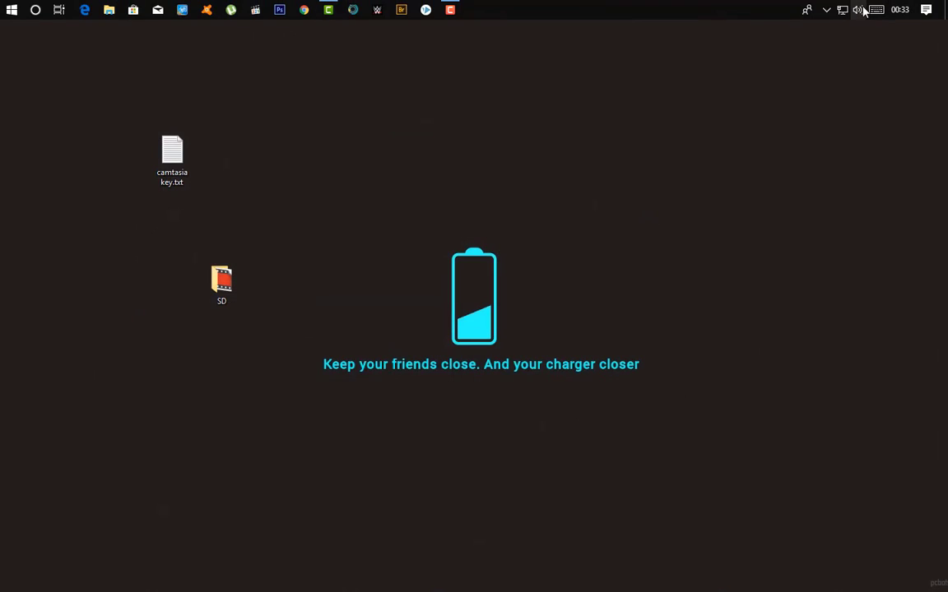
{"action": "double_click", "coordinate": [184, 179]}
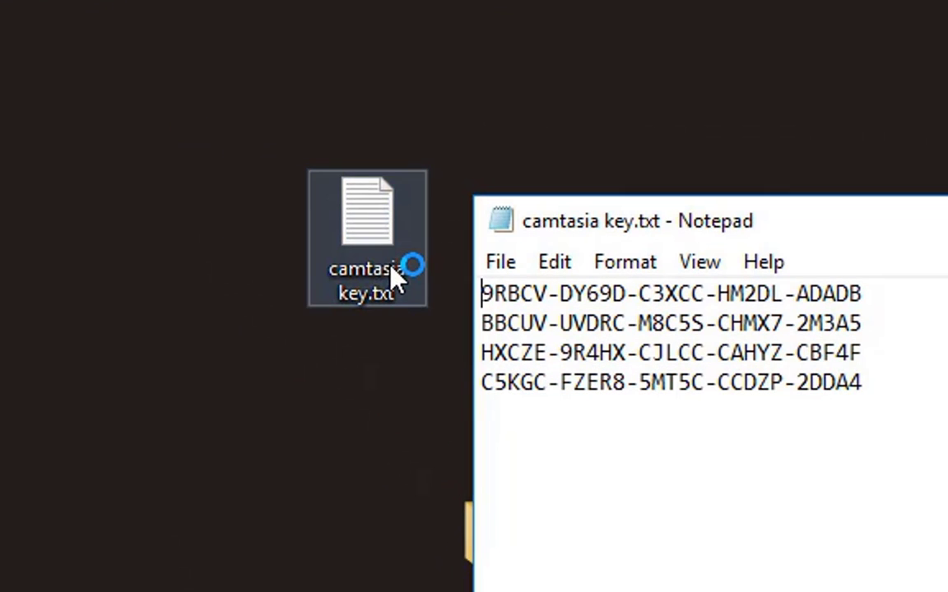
{"action": "left_click", "coordinate": [878, 301]}
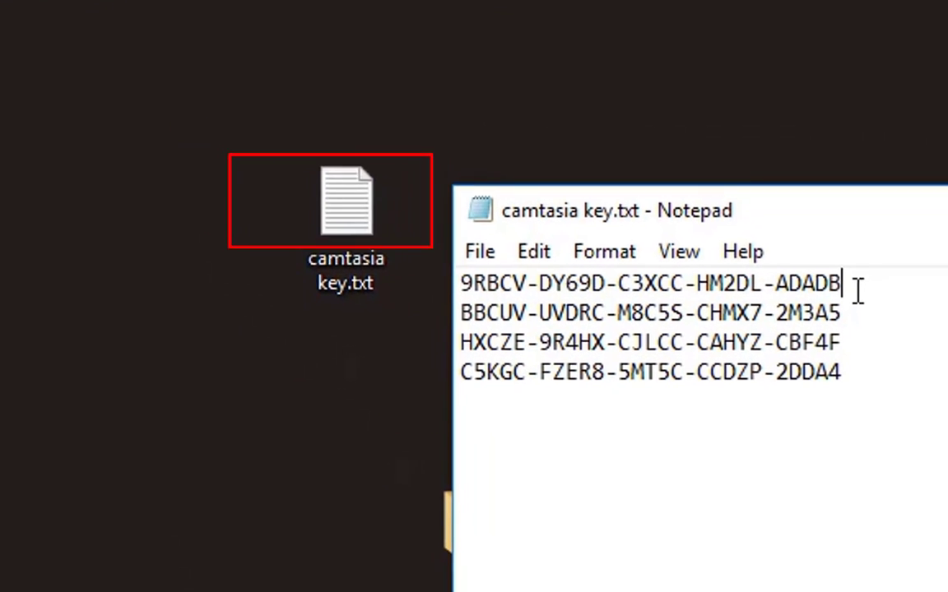
{"action": "left_click_drag", "start_coordinate": [857, 290], "coordinate": [444, 284]}
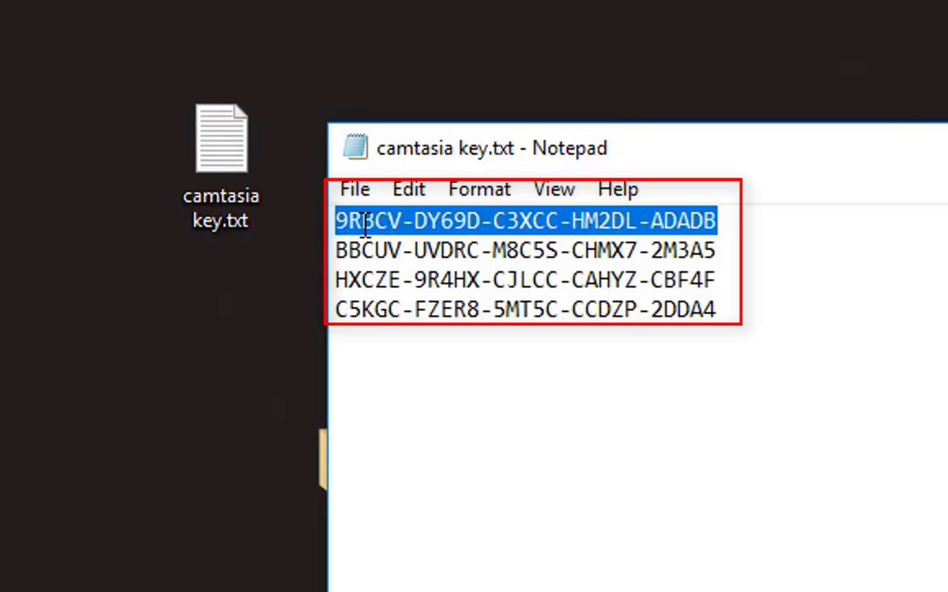
{"action": "right_click", "coordinate": [368, 228]}
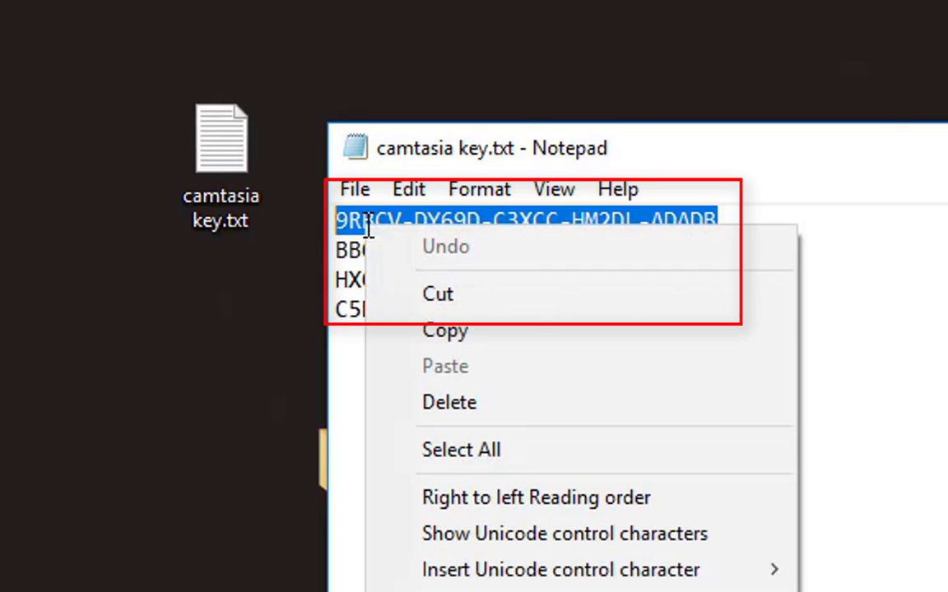
{"action": "left_click", "coordinate": [526, 328]}
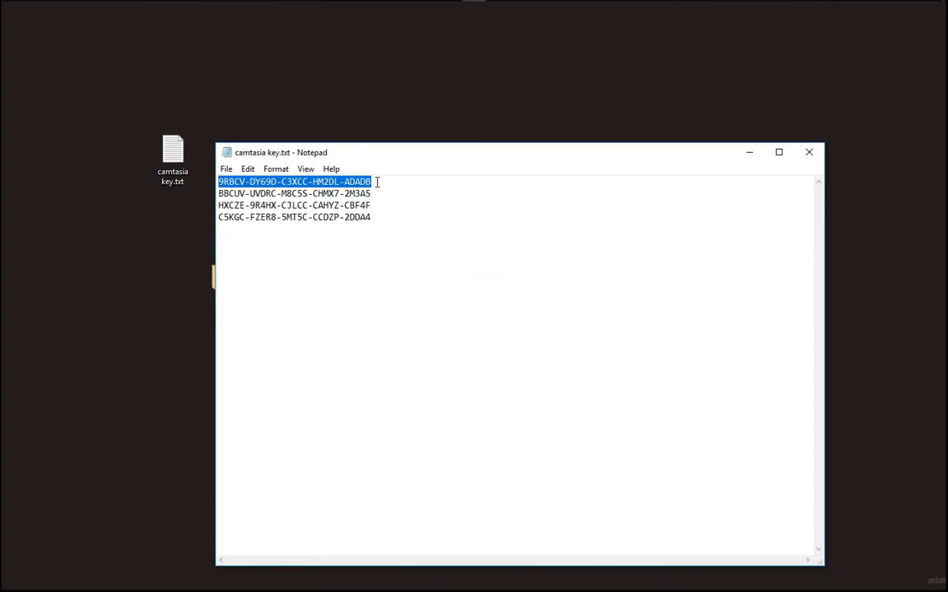
{"action": "left_click", "coordinate": [808, 153]}
Disconnect the computer's dial-up internet connection in the Windows network settings and close Settings.
{"action": "mouse_move", "coordinate": [550, 7]}
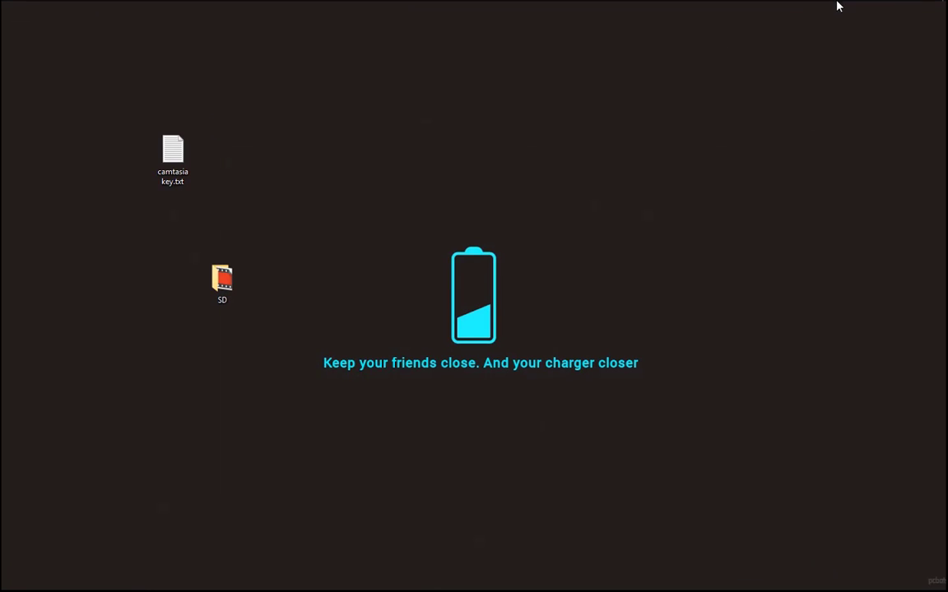
{"action": "left_click", "coordinate": [840, 8]}
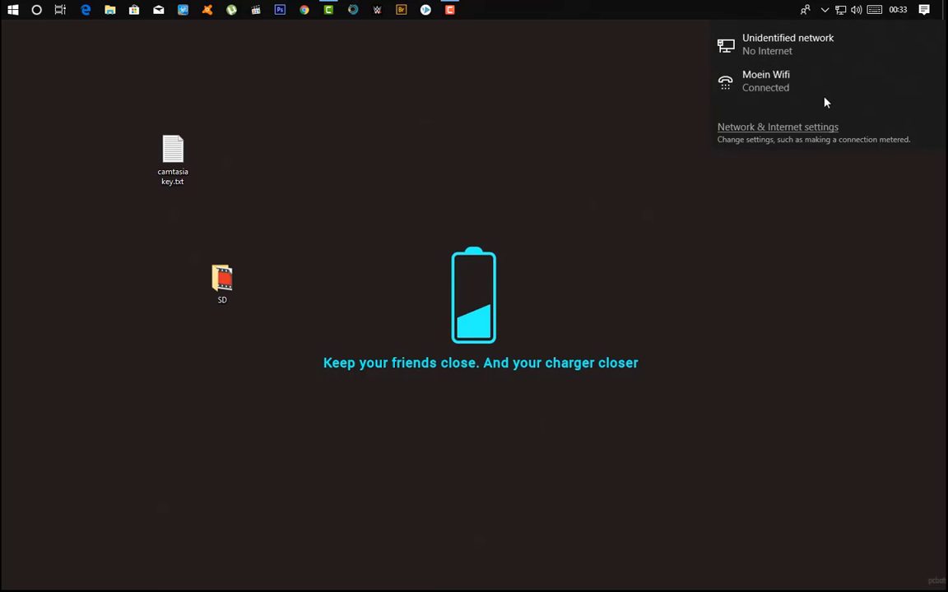
{"action": "left_click", "coordinate": [826, 102]}
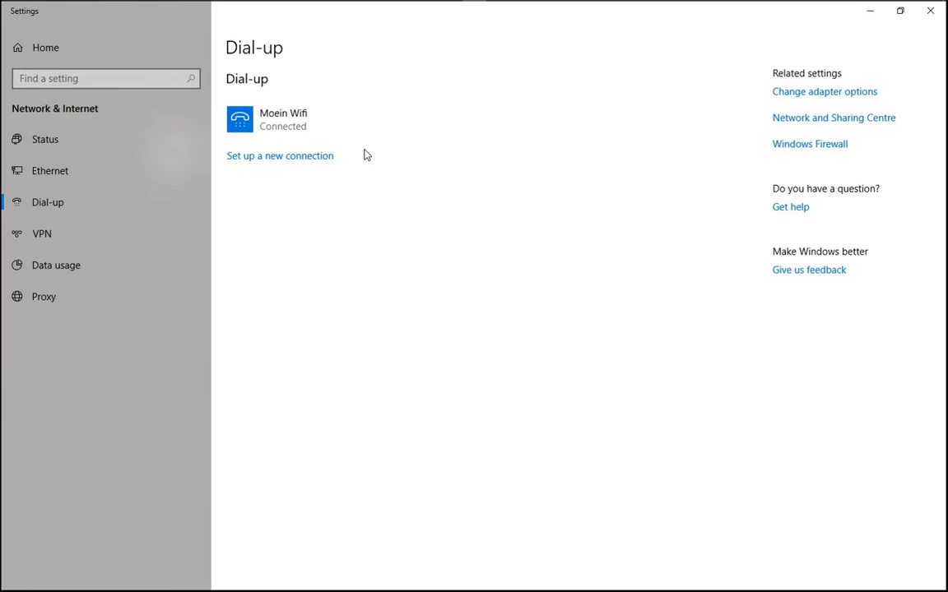
{"action": "left_click", "coordinate": [338, 123]}
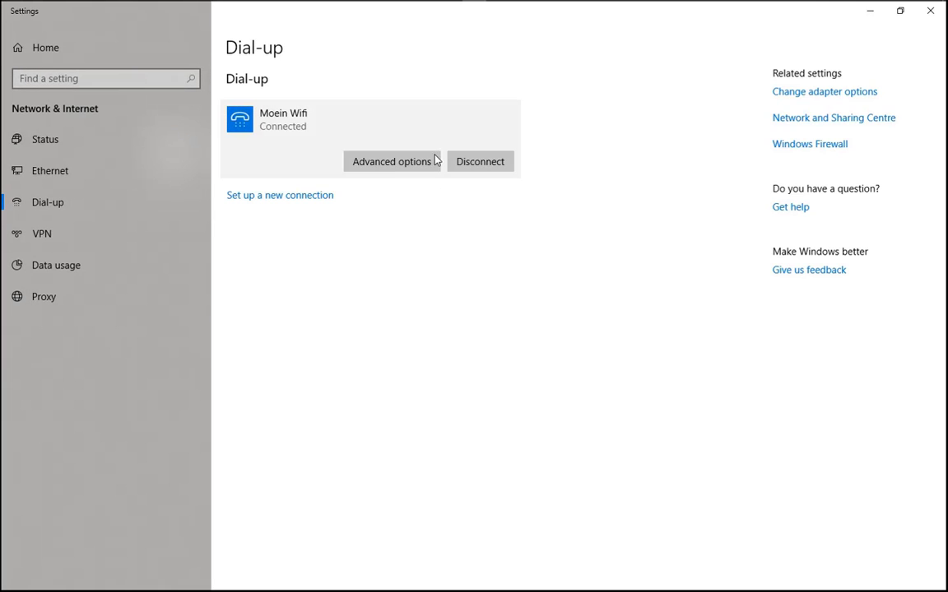
{"action": "left_click", "coordinate": [485, 160]}
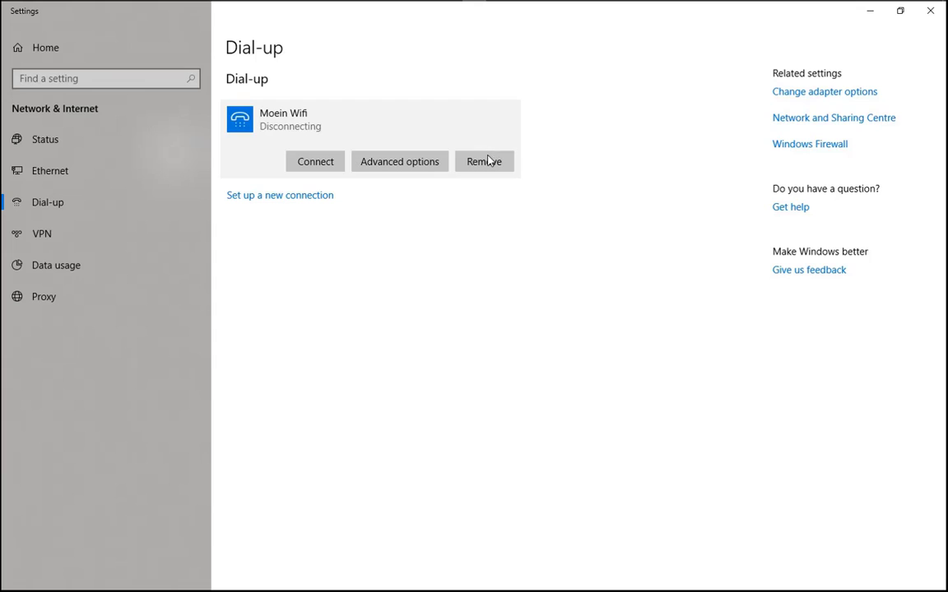
{"action": "left_click", "coordinate": [930, 11]}
Return to Camtasia, start a local file export, paste the copied licence key to produce without watermark, and dismiss the server warning.
{"action": "left_click", "coordinate": [330, 10]}
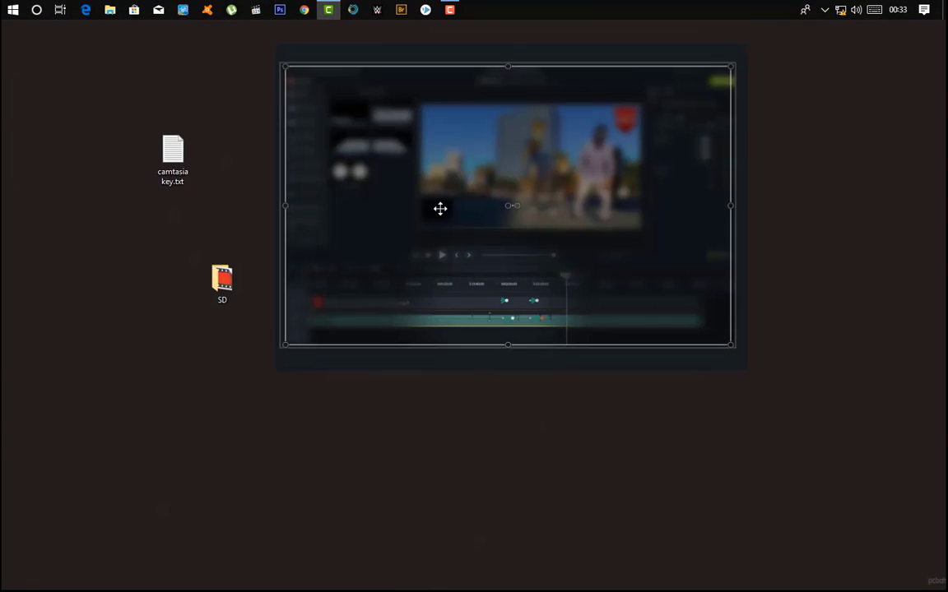
{"action": "left_click", "coordinate": [914, 31]}
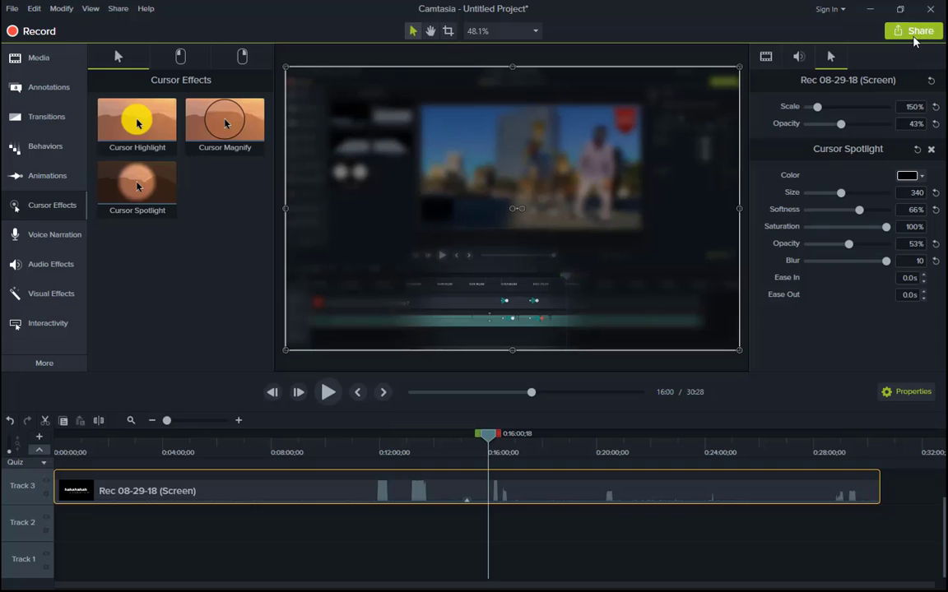
{"action": "left_click", "coordinate": [854, 57]}
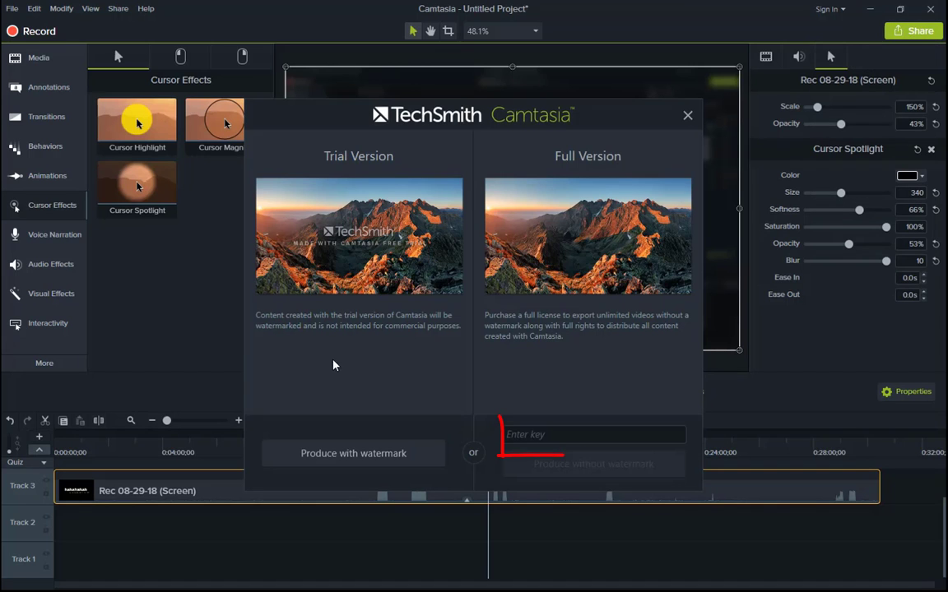
{"action": "right_click", "coordinate": [549, 434]}
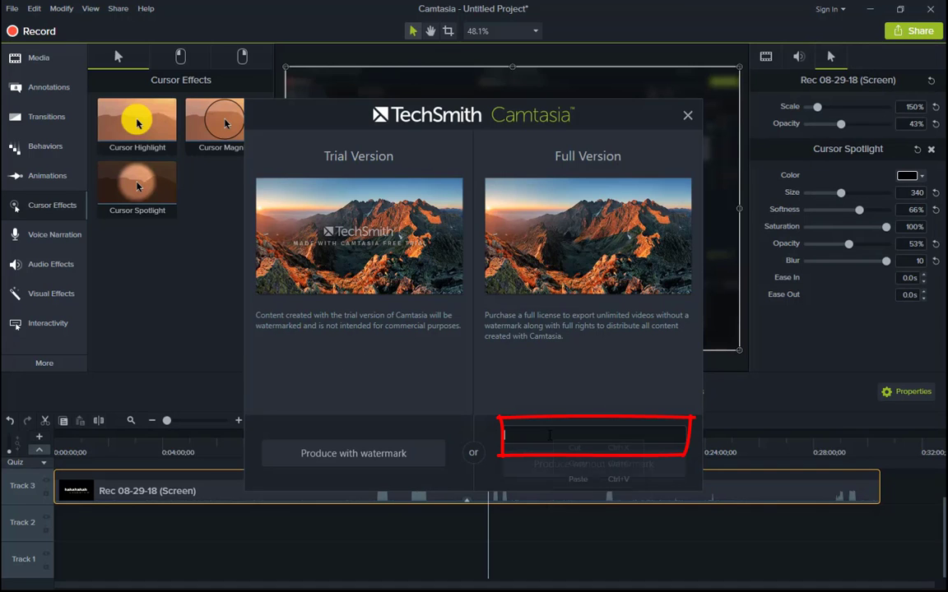
{"action": "left_click", "coordinate": [577, 479]}
{"action": "left_click", "coordinate": [585, 466]}
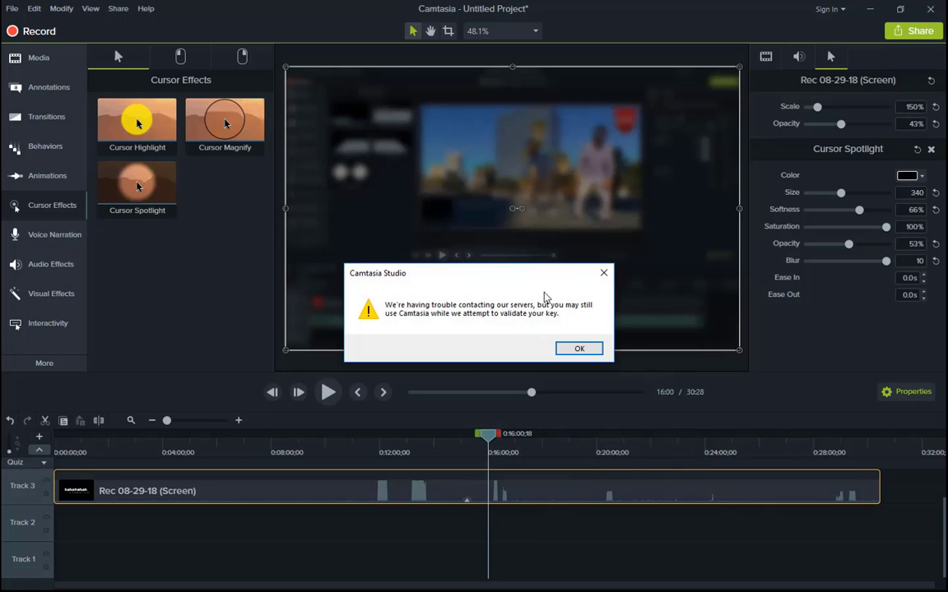
{"action": "left_click", "coordinate": [591, 349]}
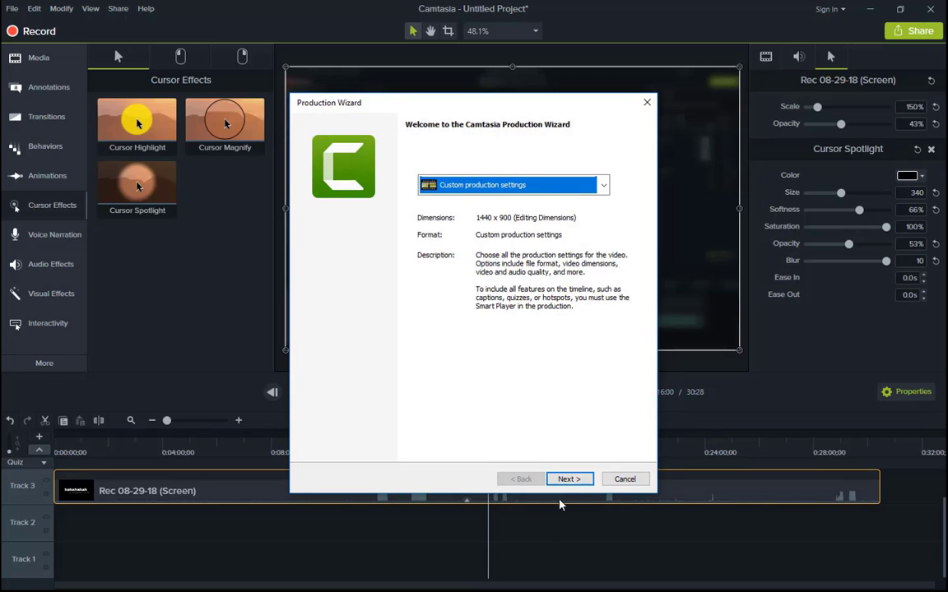
Go through the Production Wizard with custom production settings, MP4 - Smart Player (HTML5) format and the default player and video options.
{"action": "left_click", "coordinate": [568, 479]}
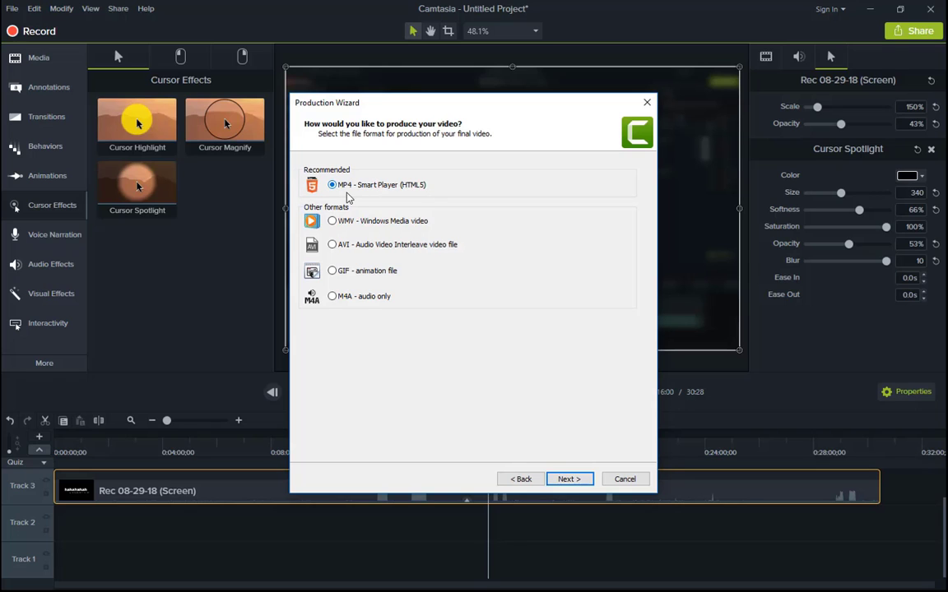
{"action": "left_click", "coordinate": [572, 479]}
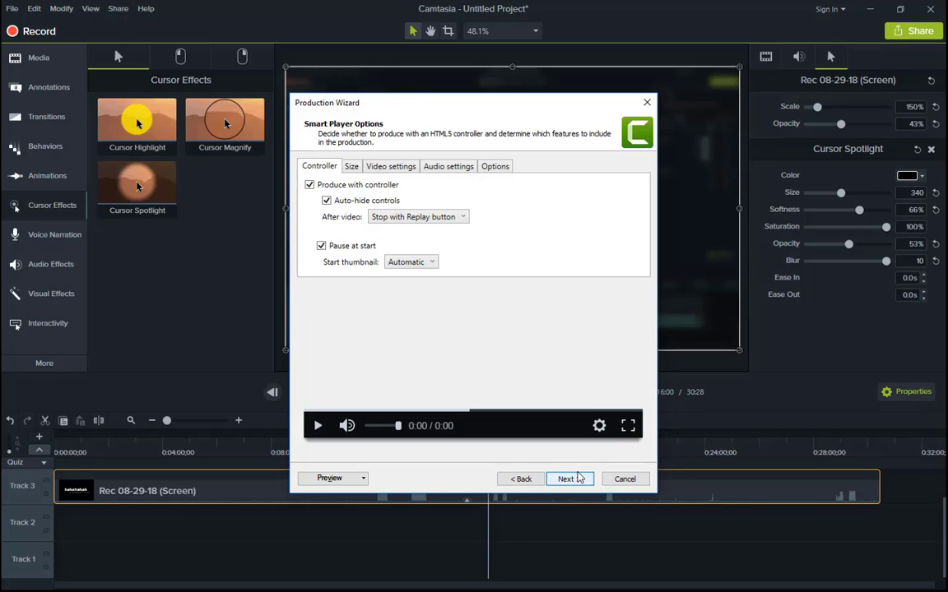
{"action": "left_click", "coordinate": [578, 479]}
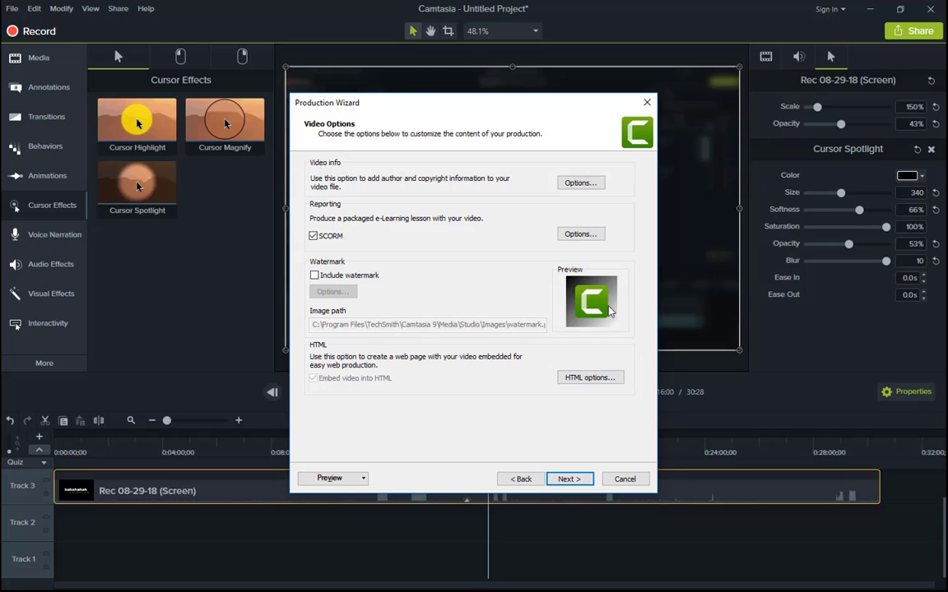
{"action": "left_click", "coordinate": [562, 479]}
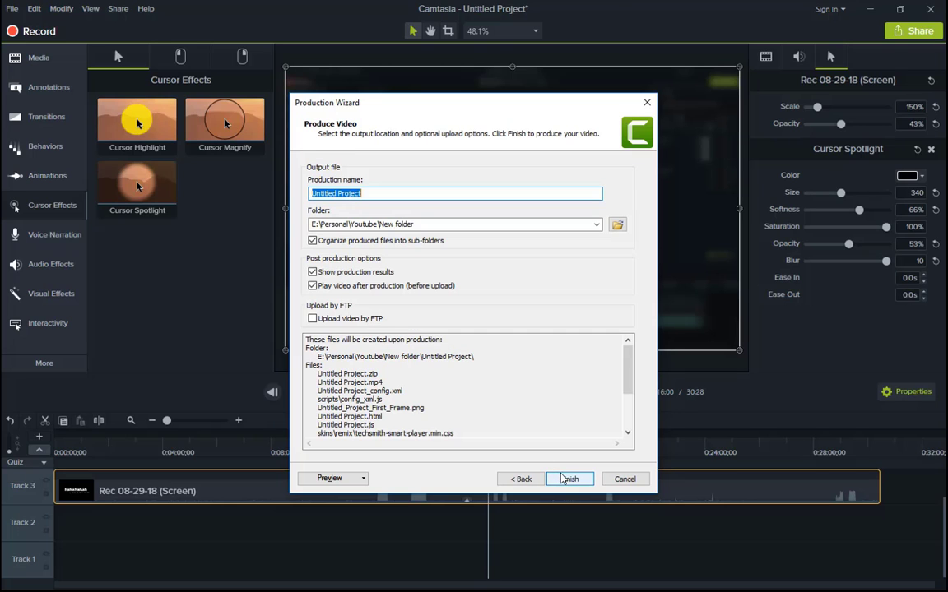
Set the production's output location to the Desktop, keeping the file name Untitled Project.mp4.
{"action": "left_click", "coordinate": [617, 225]}
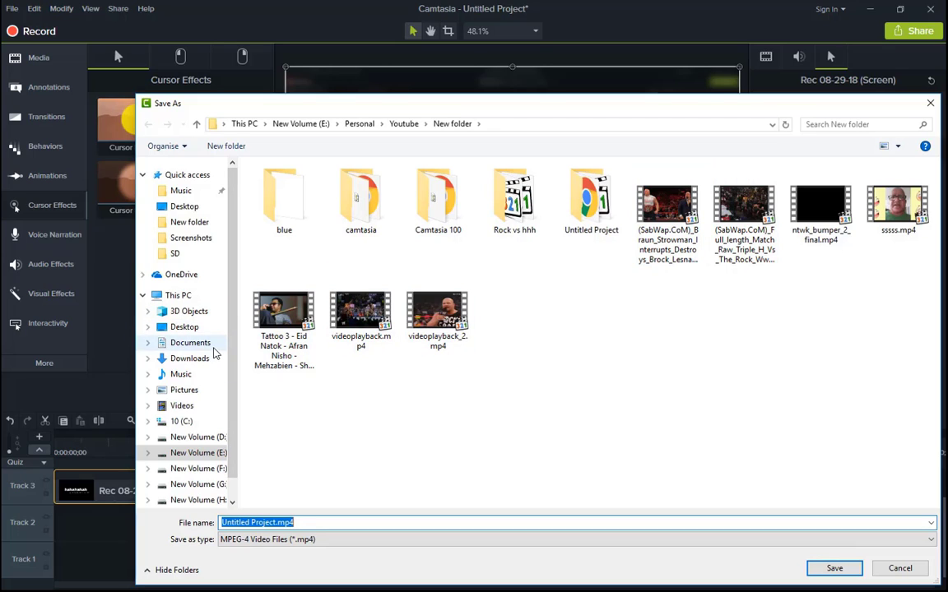
{"action": "left_click", "coordinate": [208, 340]}
{"action": "left_click", "coordinate": [209, 328]}
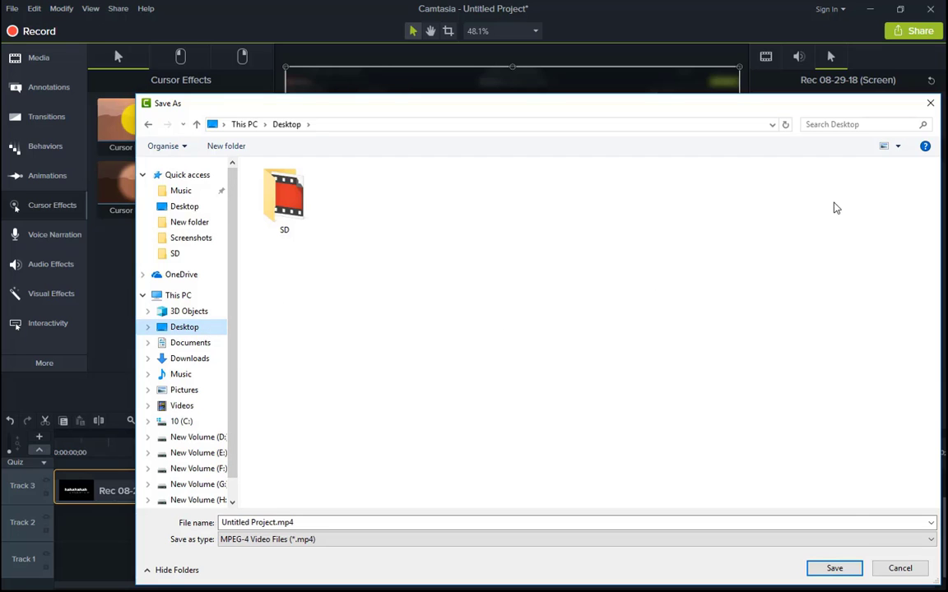
{"action": "left_click", "coordinate": [833, 567]}
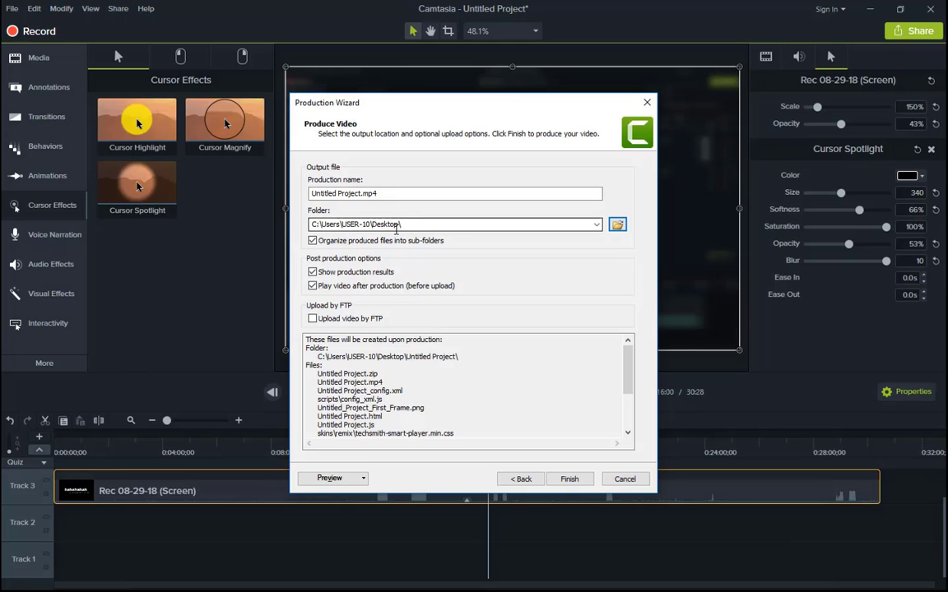
Pick the Desktop path from the recent output folders and reconfirm the Desktop as the save location for Untitled Project.mp4.
{"action": "key", "text": "Down"}
{"action": "key", "text": "alt+Down"}
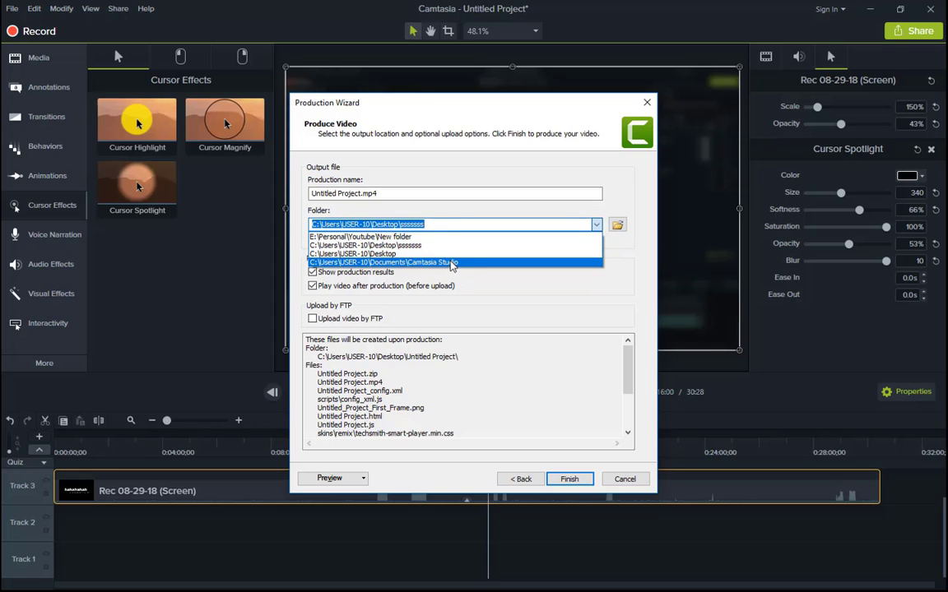
{"action": "left_click", "coordinate": [395, 253]}
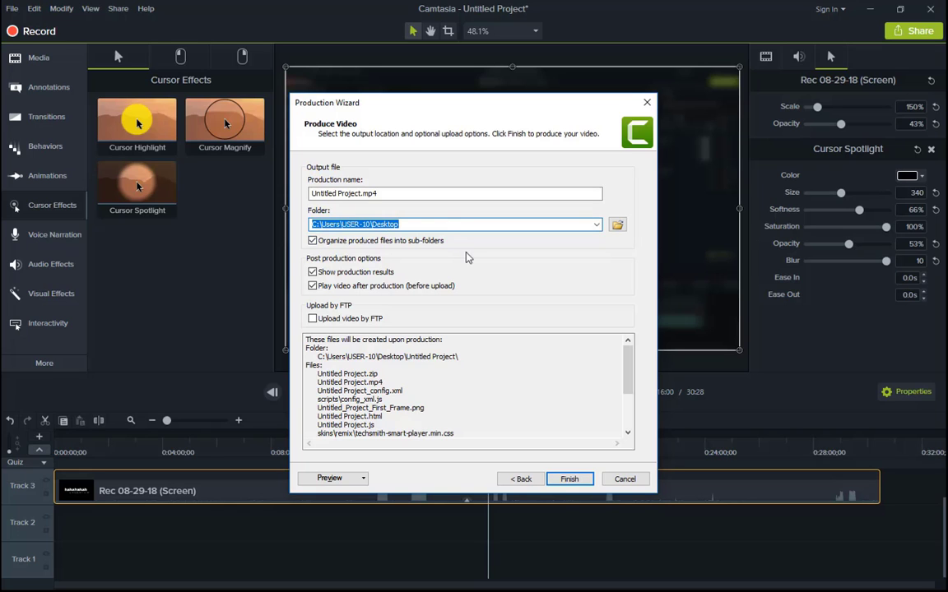
{"action": "left_click", "coordinate": [617, 224]}
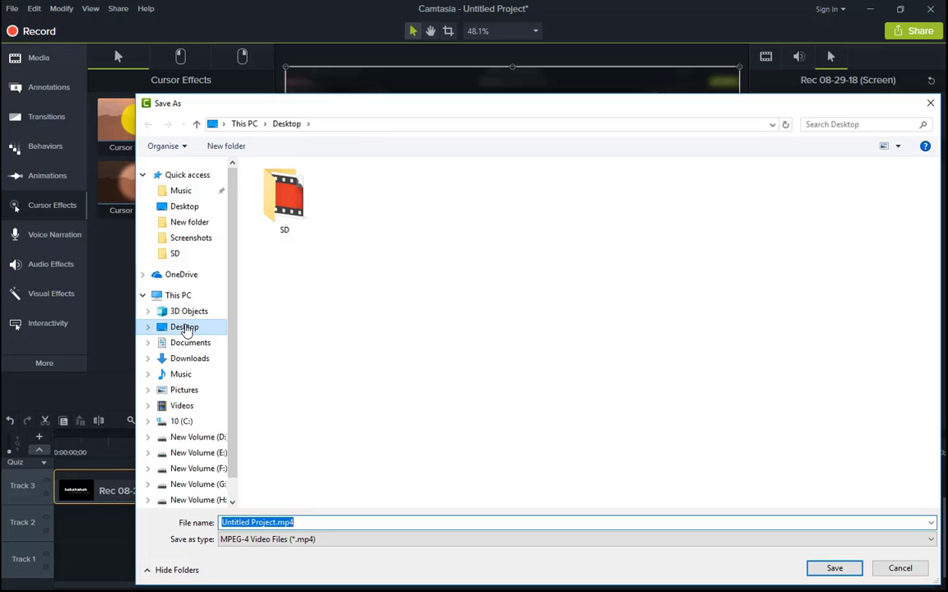
{"action": "left_click", "coordinate": [185, 327]}
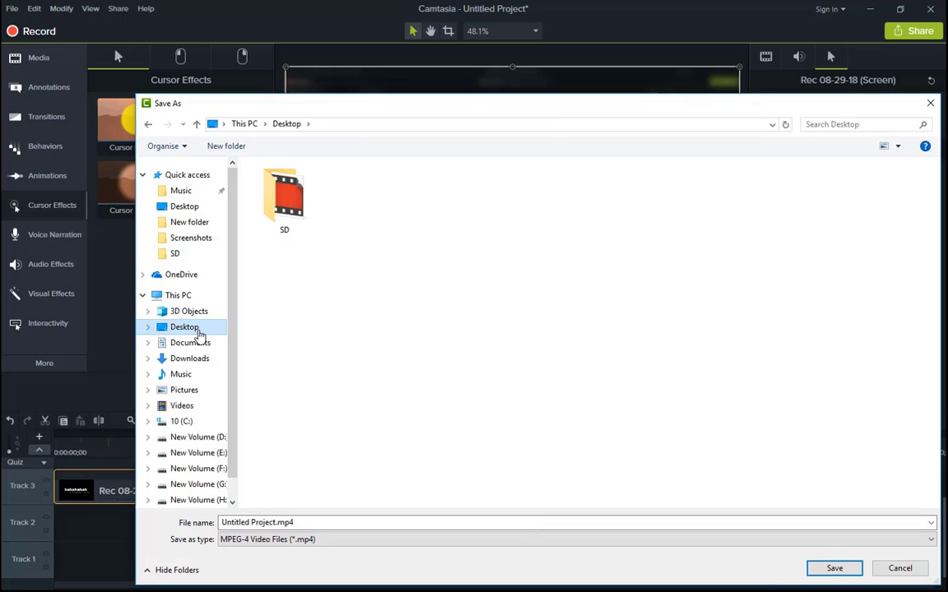
{"action": "left_click", "coordinate": [836, 568]}
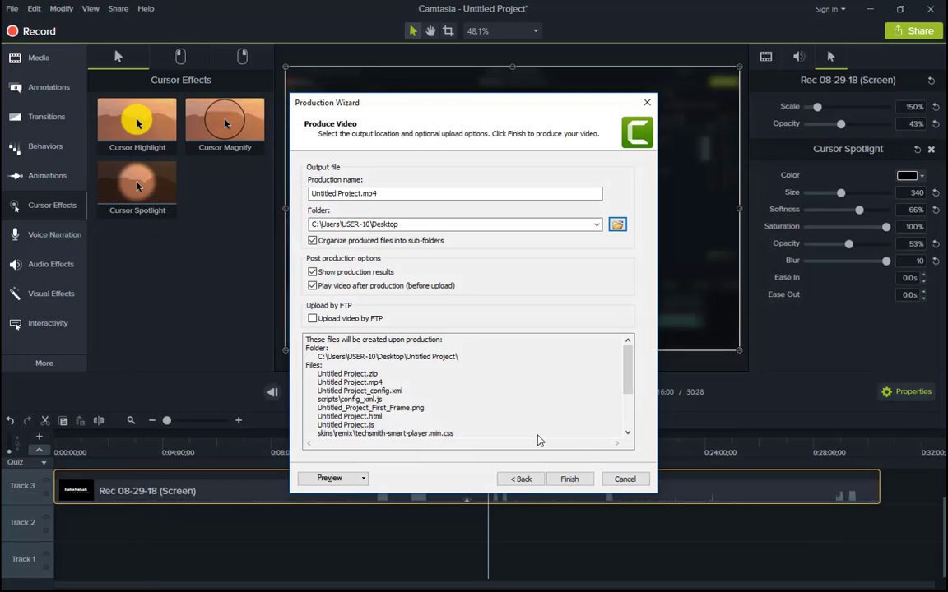